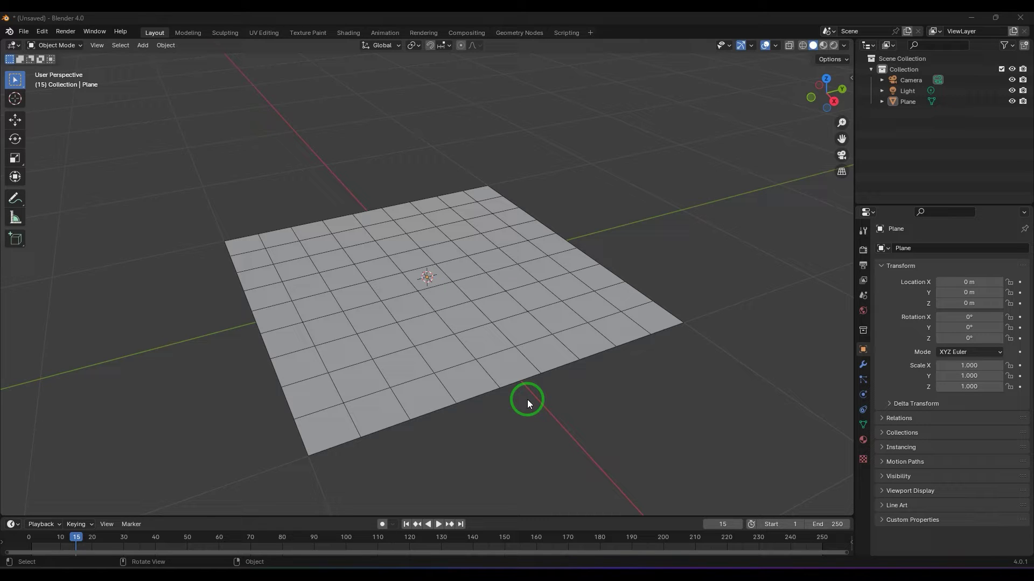
Step: Select the gridded plane in the viewport, reselecting it after a stray deselect
click(553, 357)
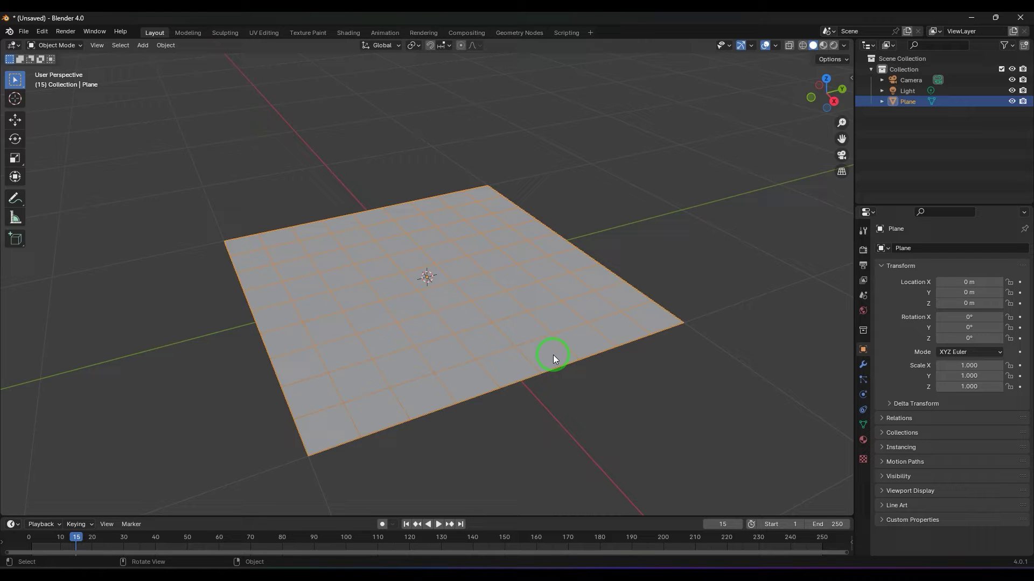
click(635, 431)
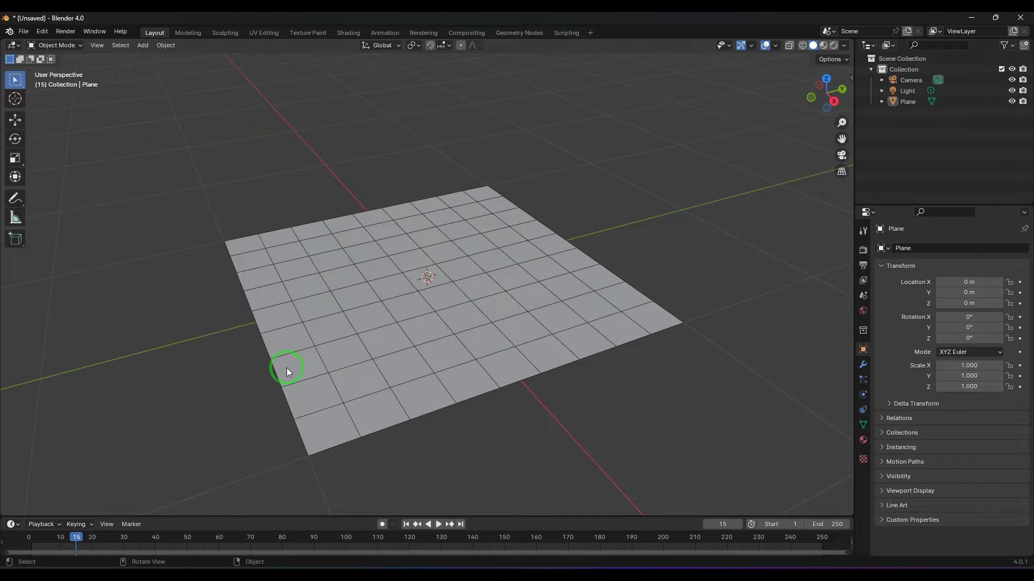
click(508, 356)
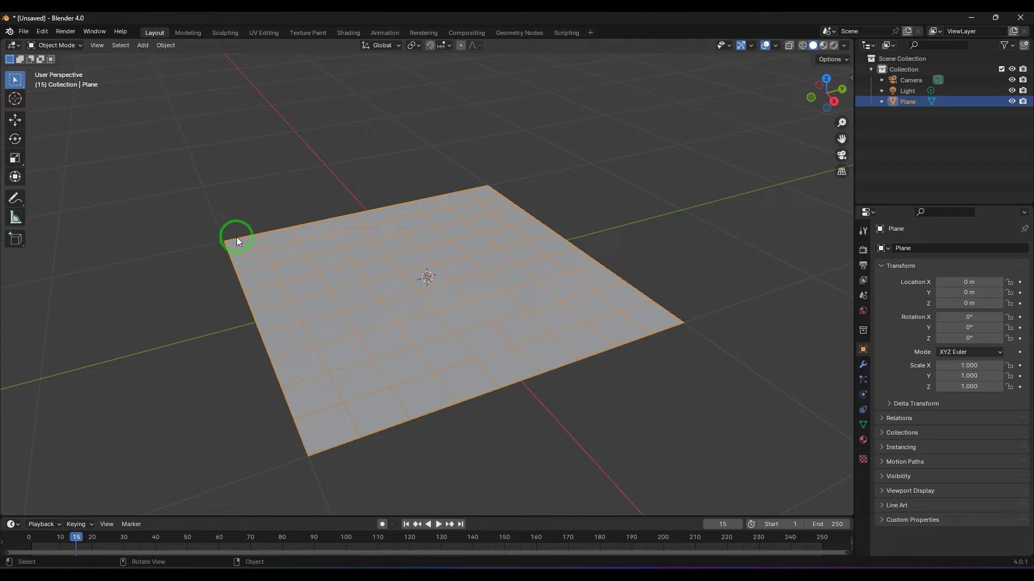
Step: Enter Edit Mode on the plane and subdivide a middle edge with Edge > Subdivide
key(Tab)
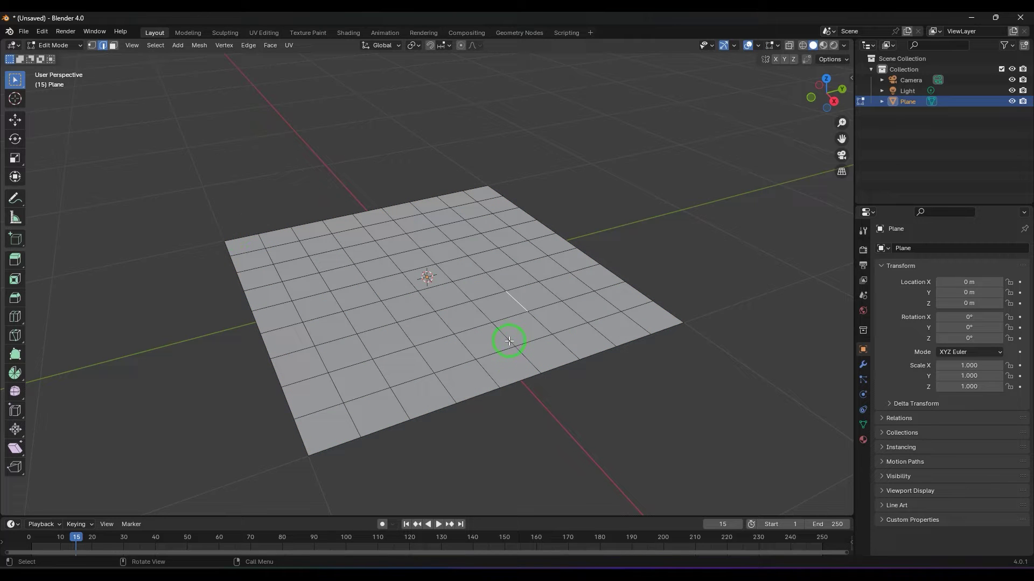
click(492, 333)
click(479, 316)
click(251, 46)
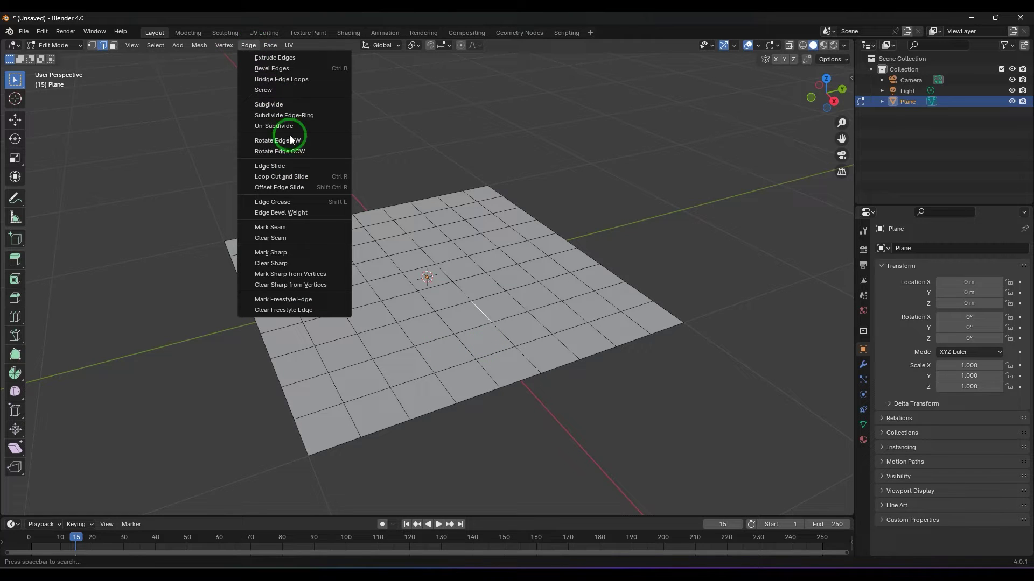
click(295, 104)
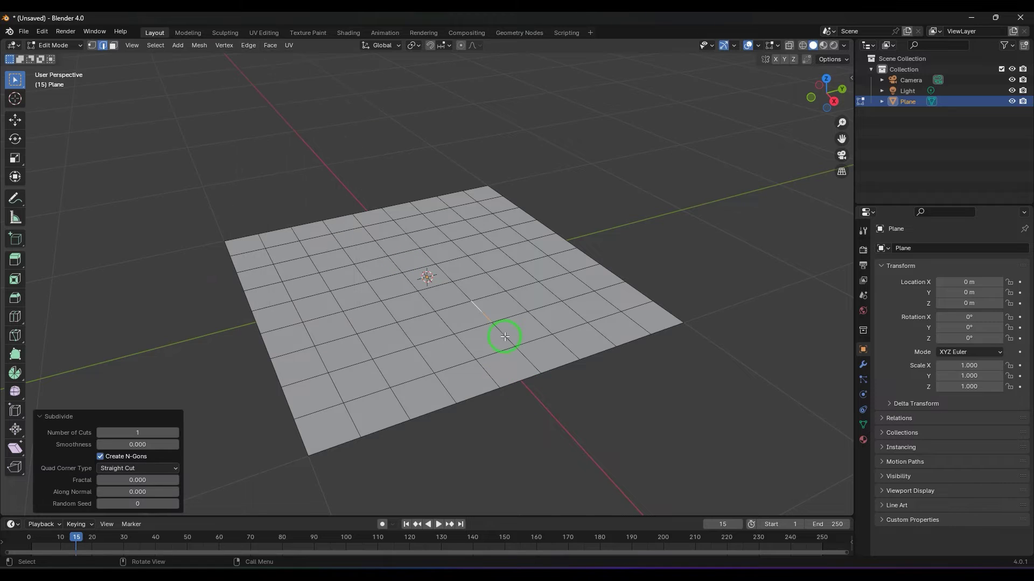
click(527, 352)
Step: In face select mode, subdivide one grid face, then undo that subdivision
scroll(533, 345, up, 1)
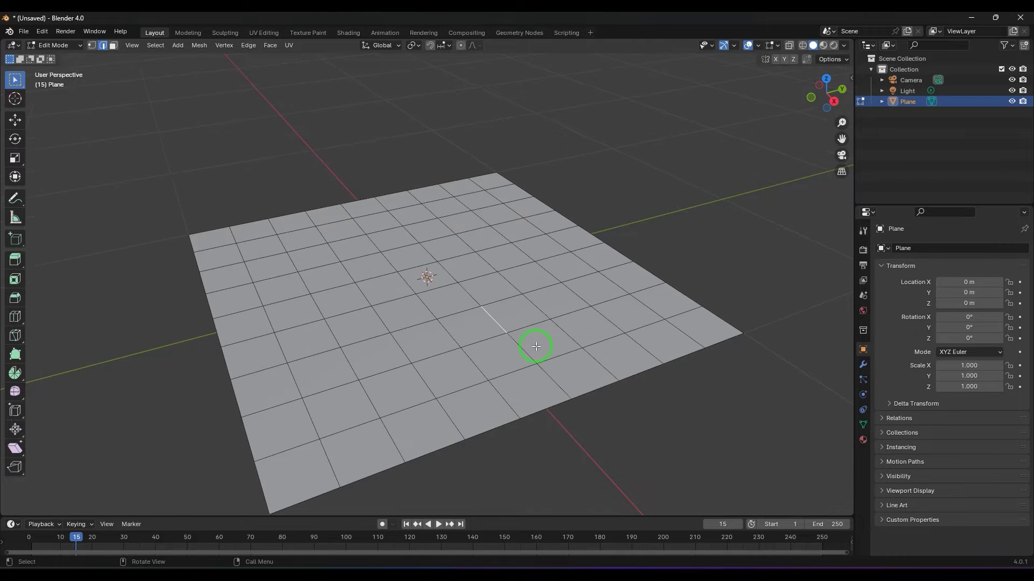
key(3)
click(542, 345)
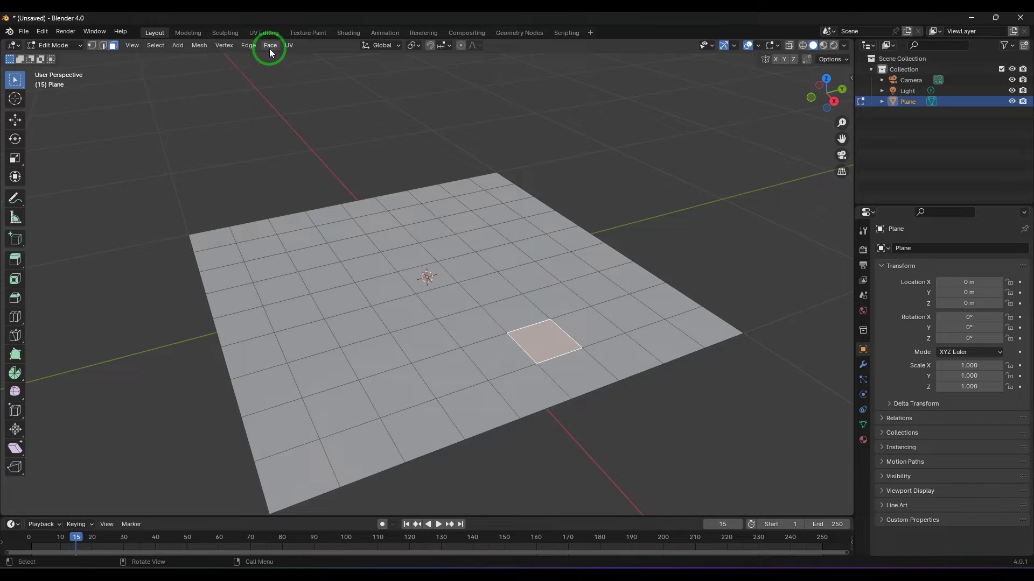
click(249, 46)
click(279, 104)
click(596, 428)
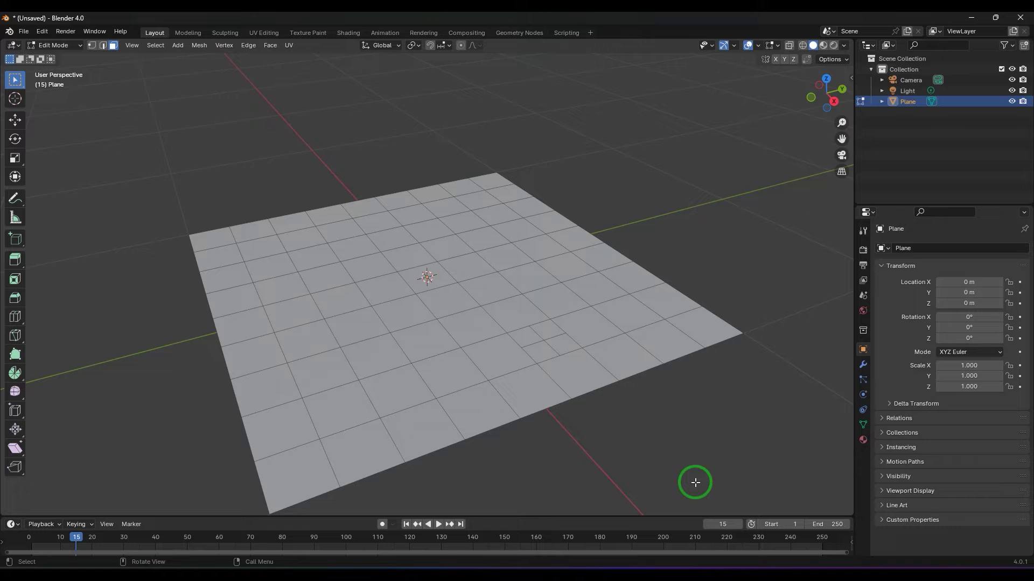
key(ctrl+z)
key(ctrl+z)
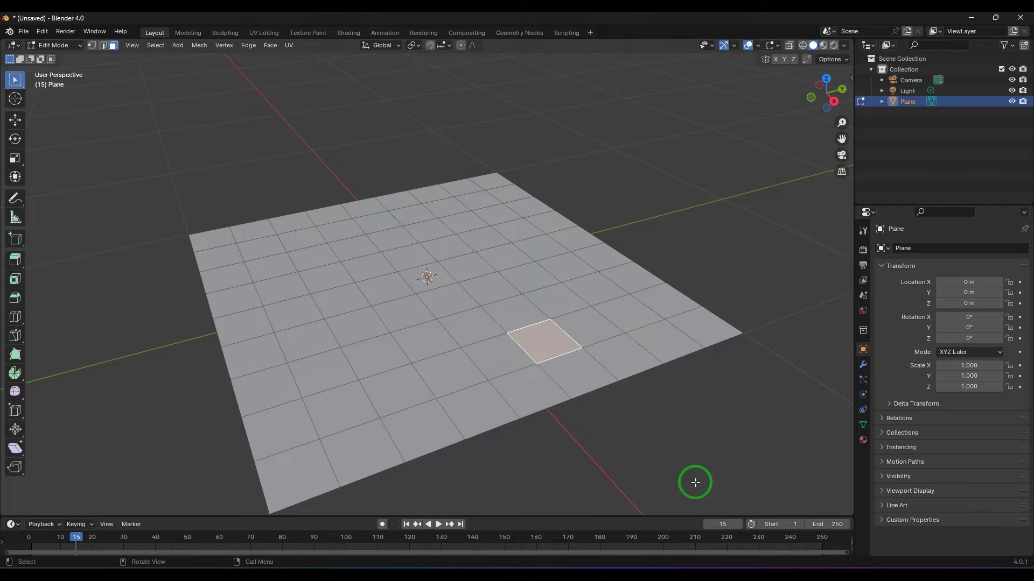
Step: Switch to edge select mode and extend a single edge into a full edge loop
scroll(666, 465, down, 1)
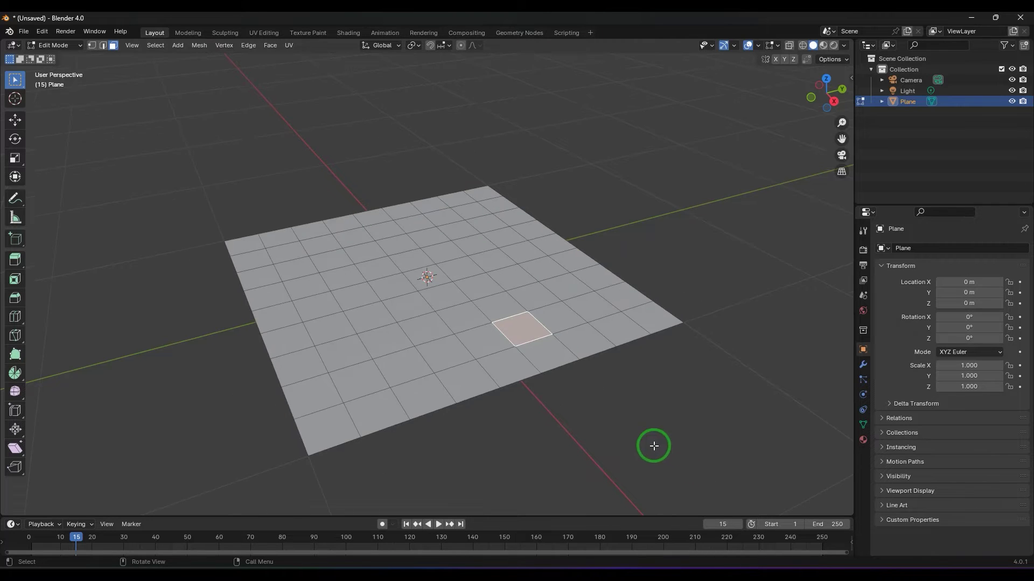
click(653, 445)
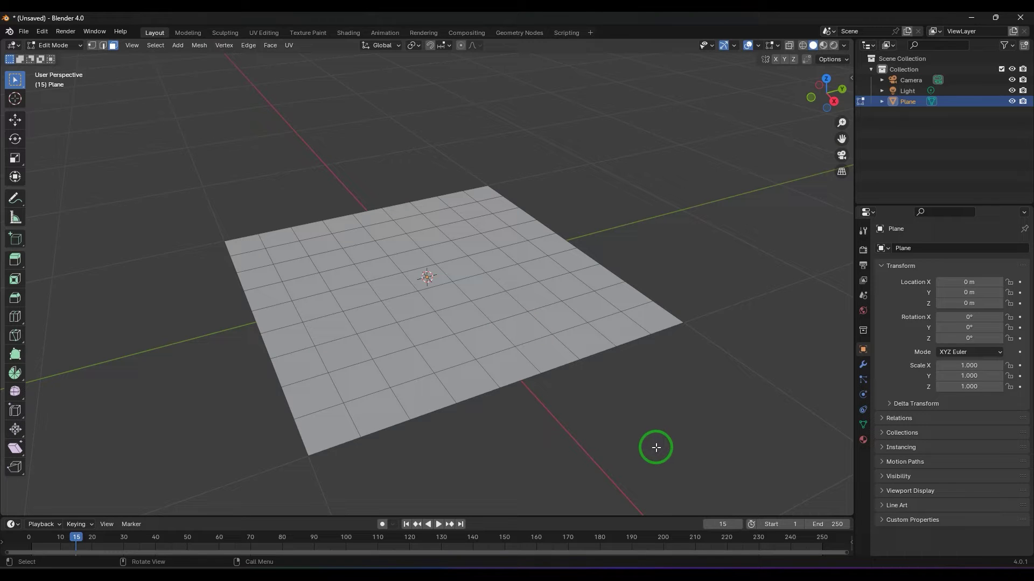
click(500, 332)
click(103, 45)
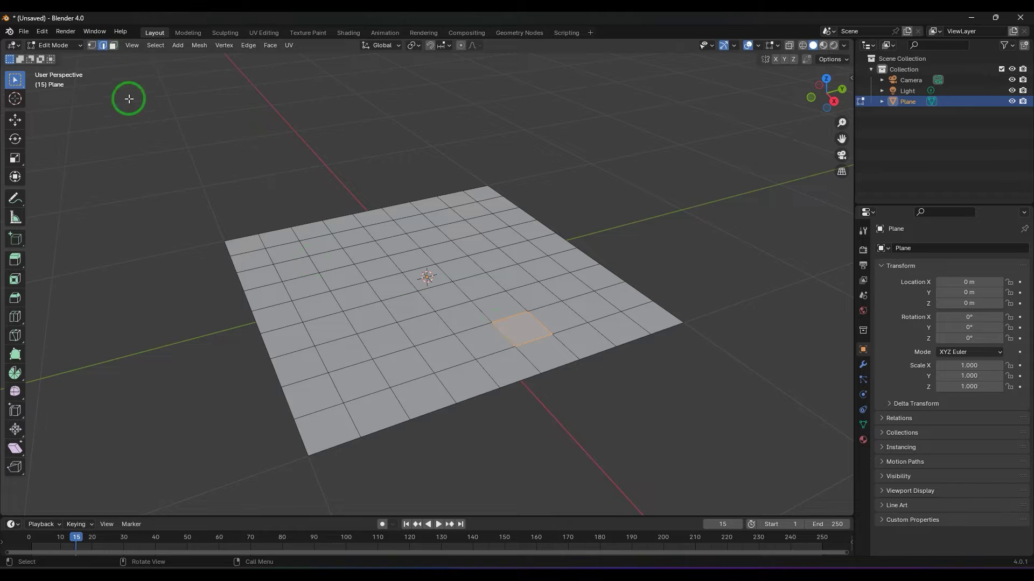
click(479, 308)
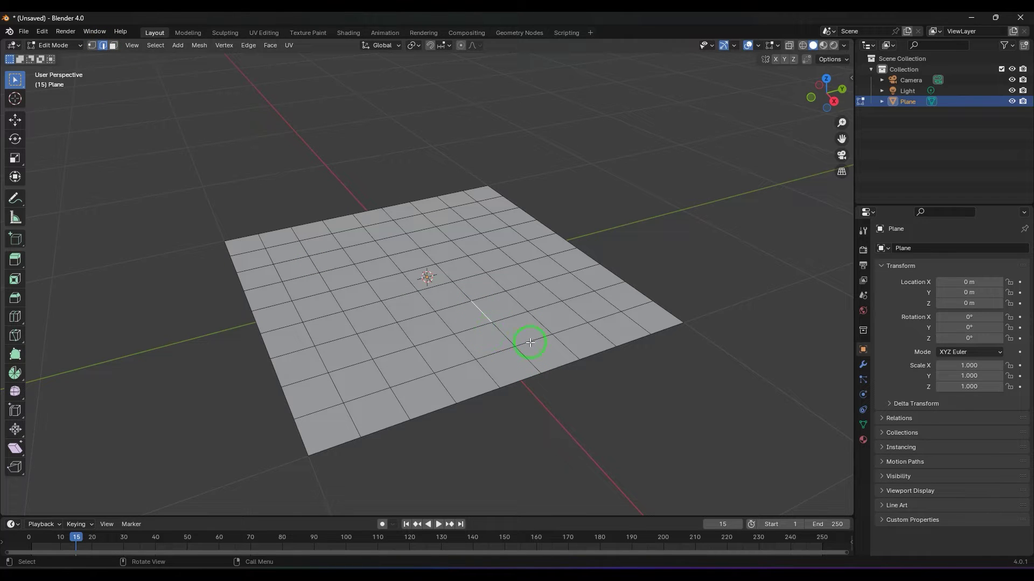
alt+click(517, 301)
Step: Select an edge loop through a chosen edge using Select > Select Loops > Edge Loops, then clear it
click(457, 343)
click(155, 46)
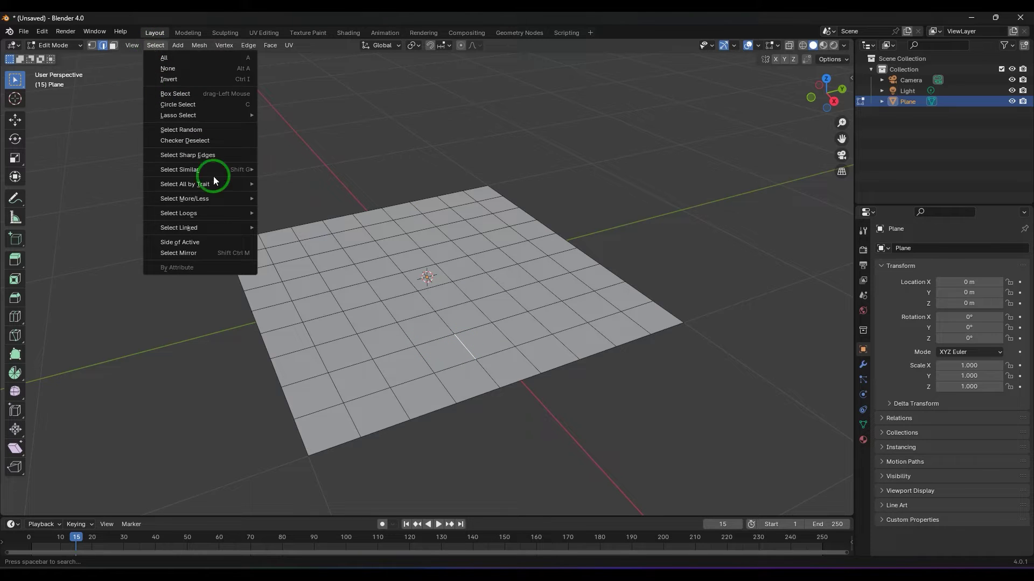
mouse_move(218, 214)
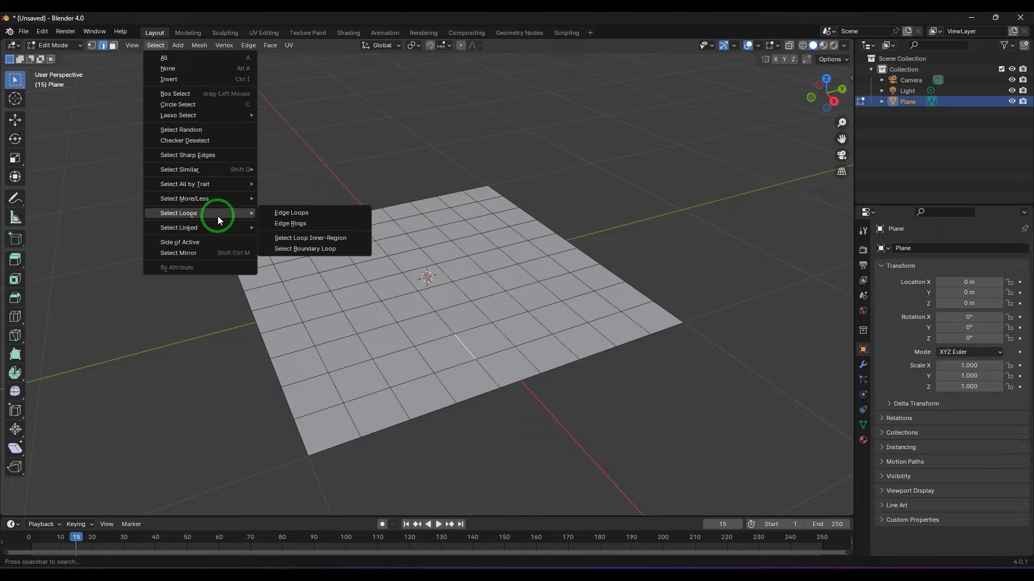
click(300, 214)
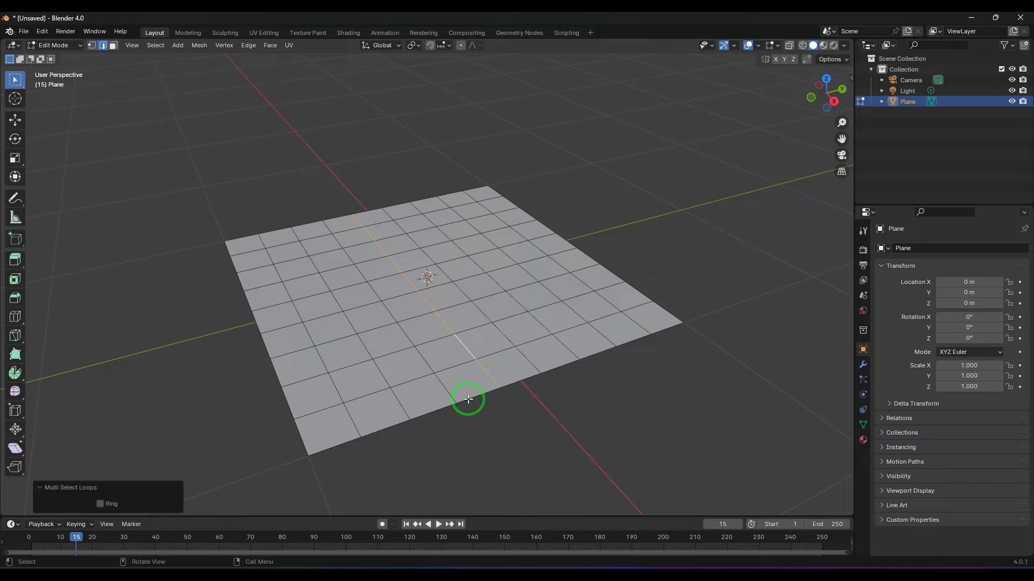
click(558, 412)
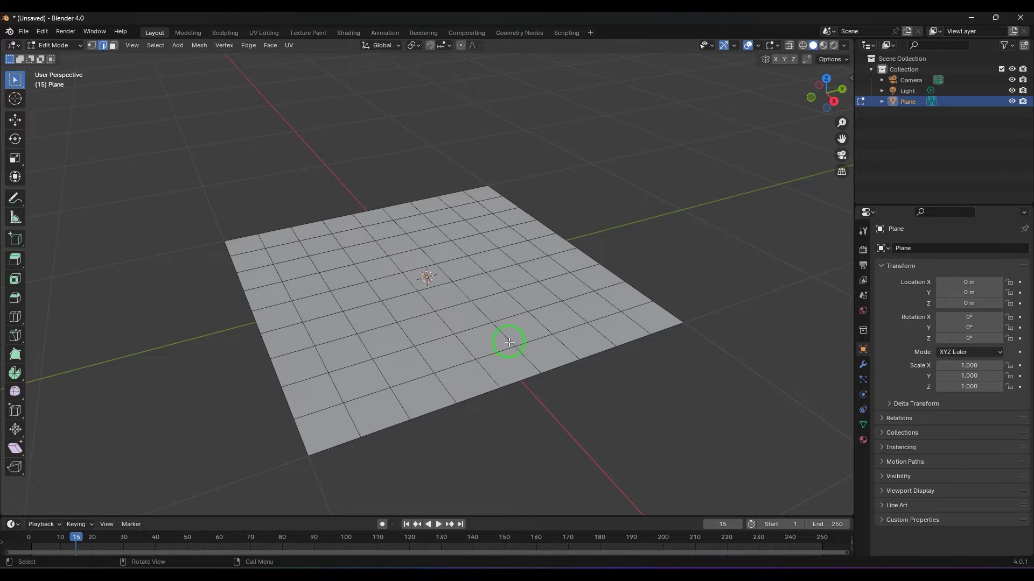
Step: Pick parallel edge loops across the plane, then leave only a single front edge selected
alt+click(575, 313)
alt+click(503, 337)
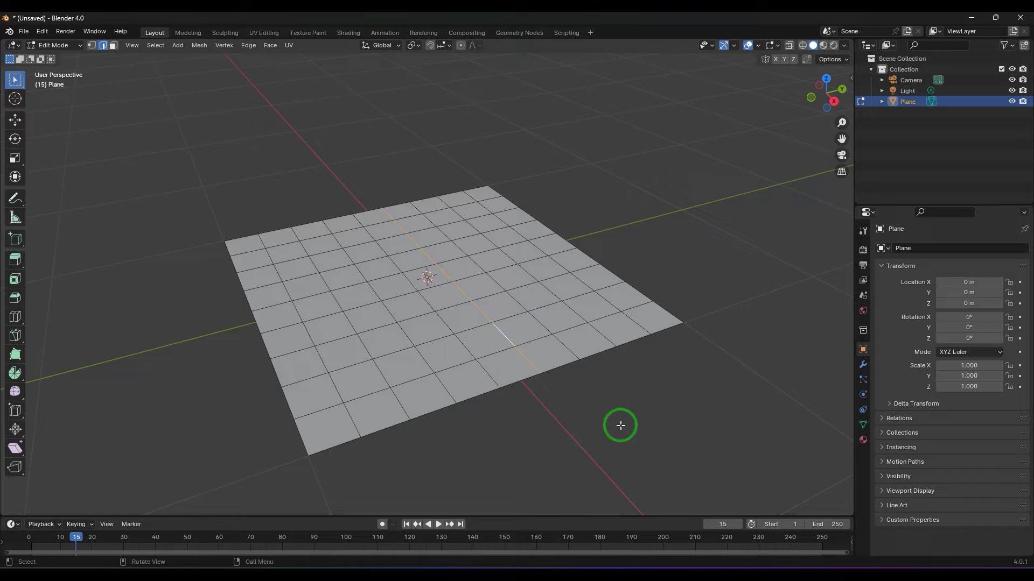
click(563, 412)
click(462, 361)
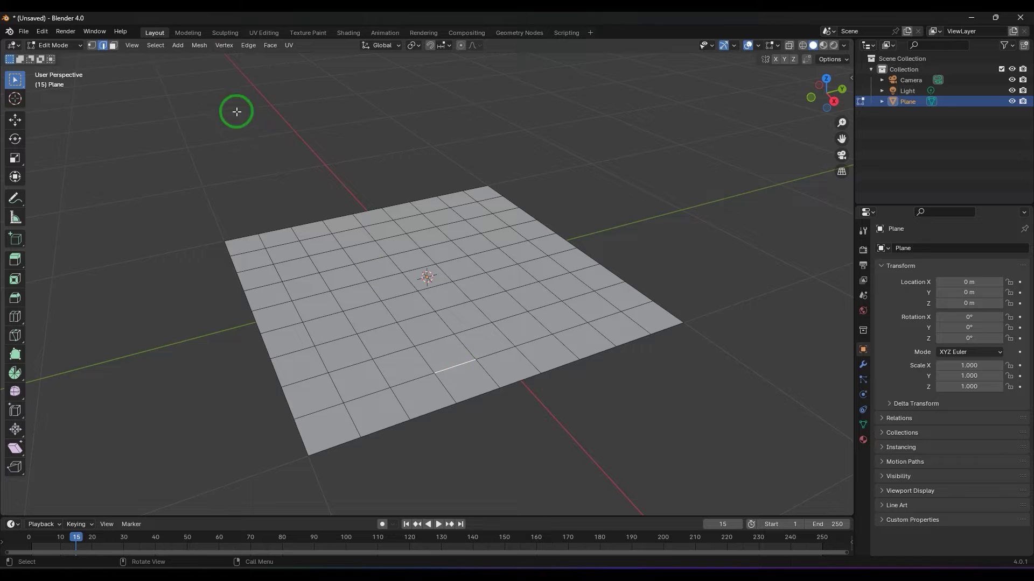
Step: Select the edge ring through the front edge with Select Loops > Edge Rings, reselecting it after clearing
click(153, 46)
mouse_move(222, 213)
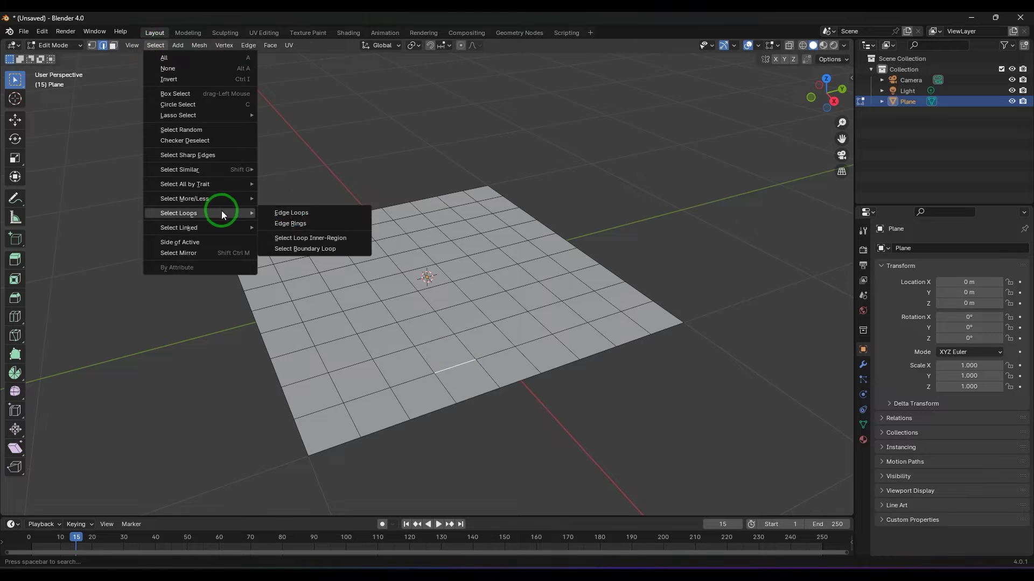
click(301, 223)
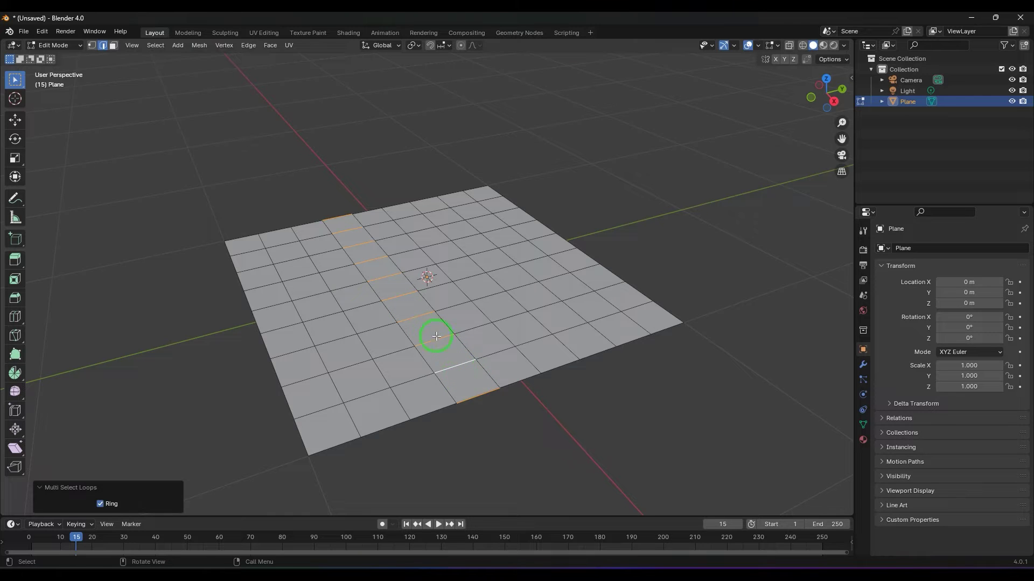
click(537, 436)
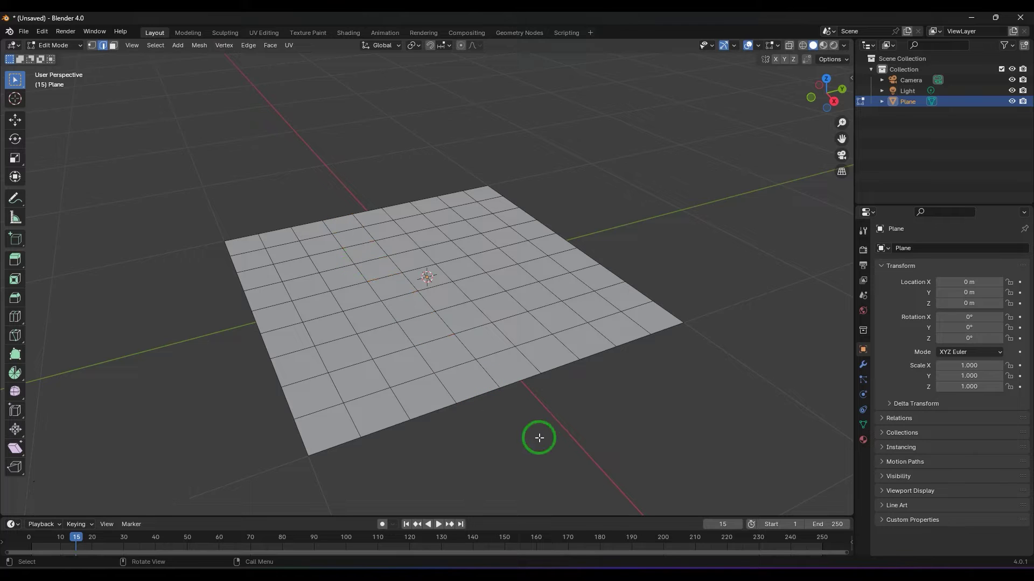
ctrl+alt+click(457, 366)
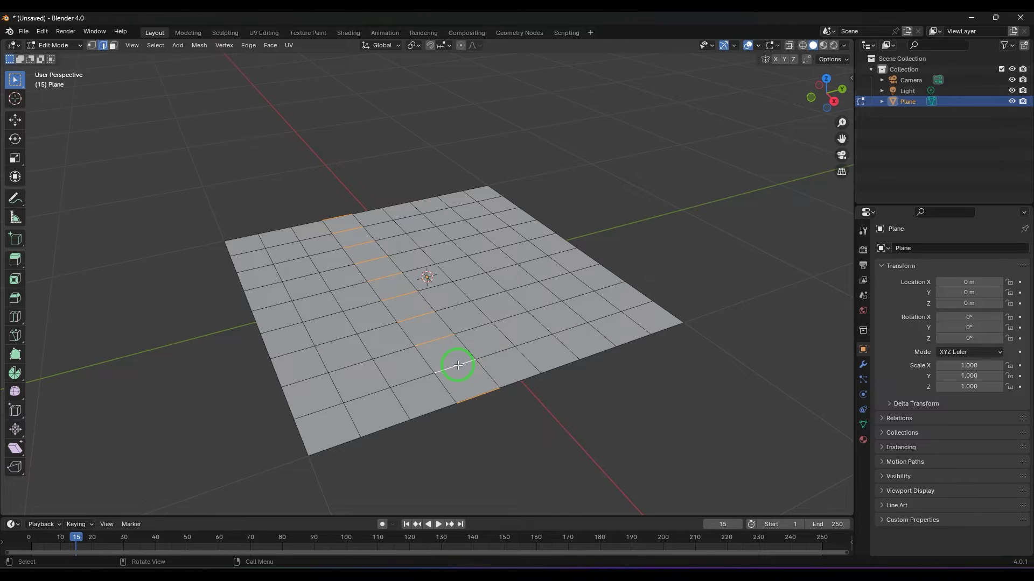
scroll(511, 437, up, 1)
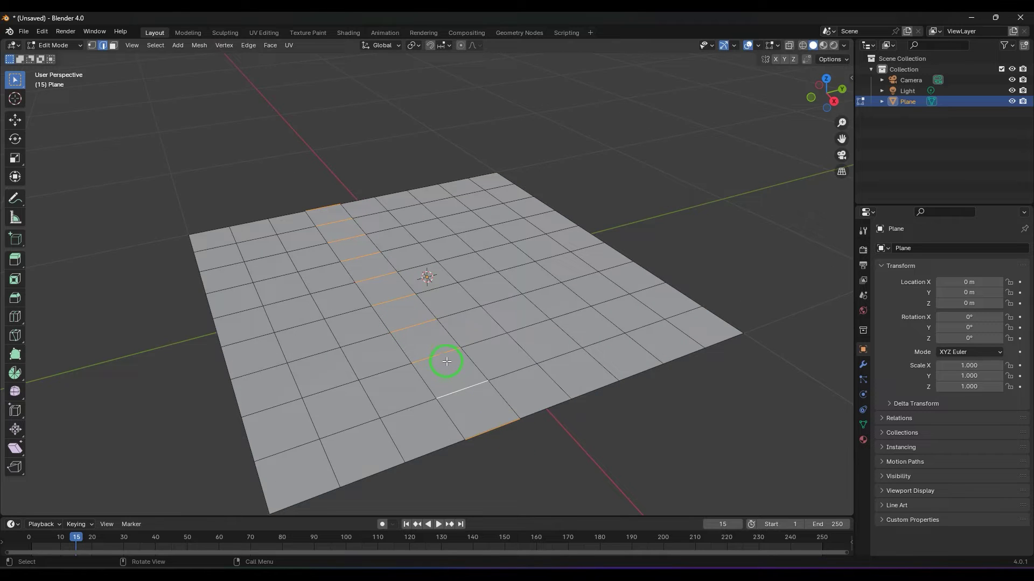
Step: Subdivide the selected edge ring with 10 cuts and set its Interpolation to Linear
click(248, 46)
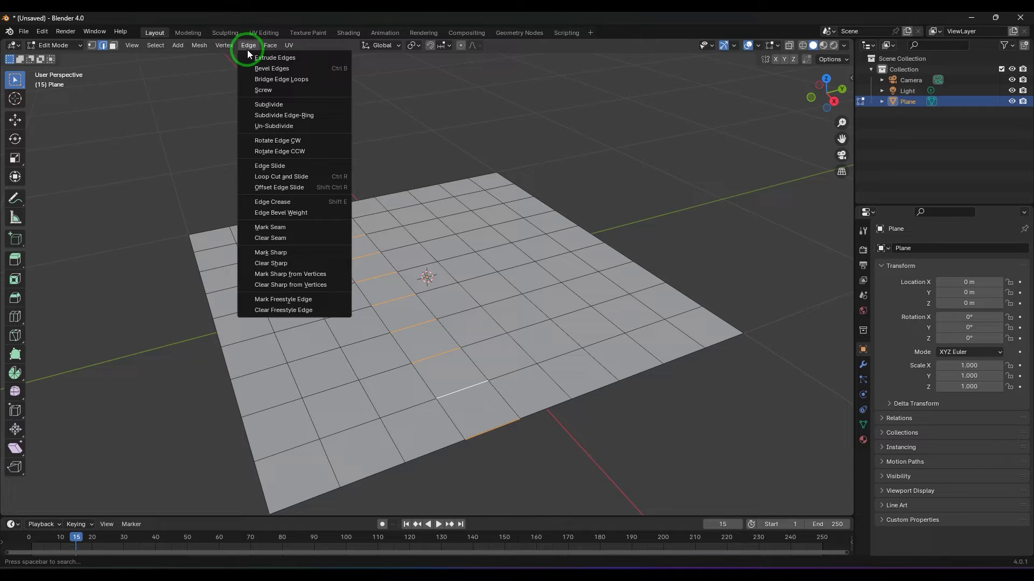
click(305, 117)
middle_drag(597, 456, 574, 426)
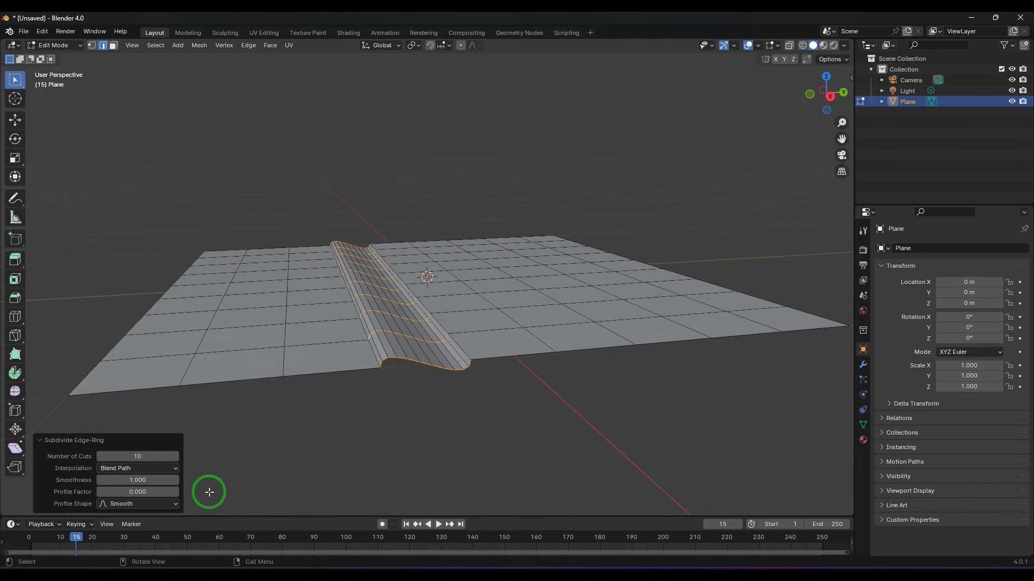
click(140, 456)
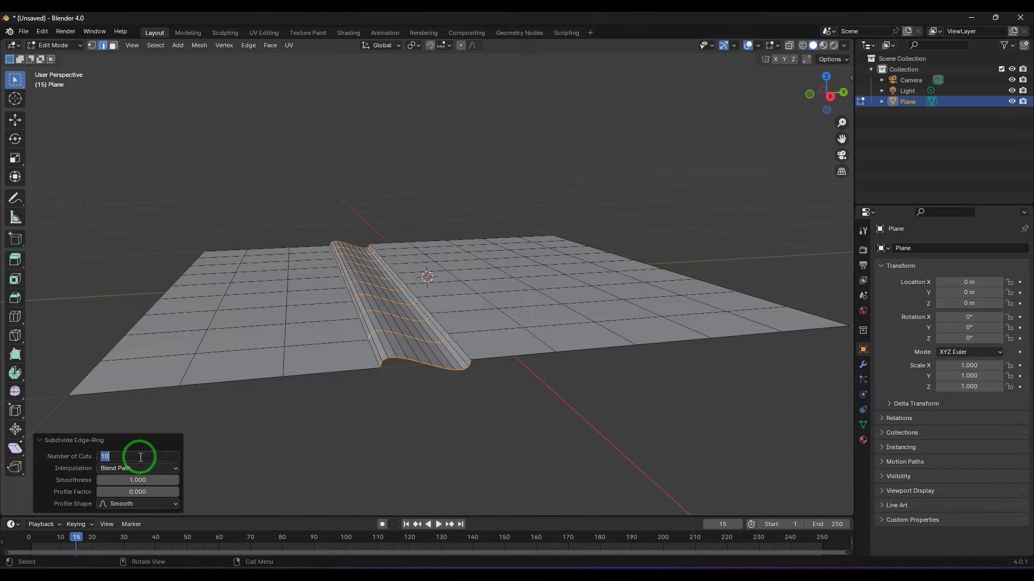
click(143, 470)
click(142, 470)
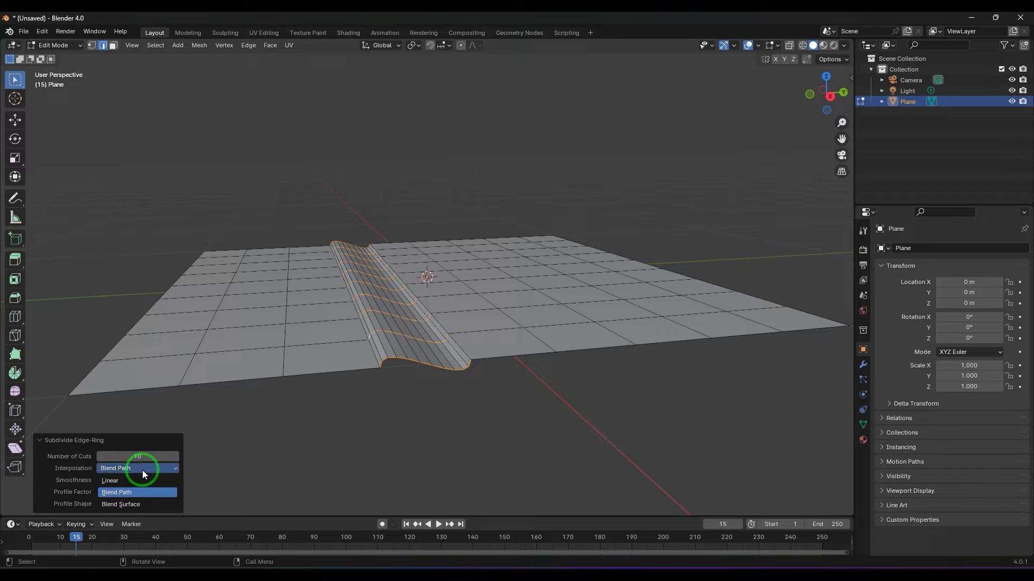
click(142, 479)
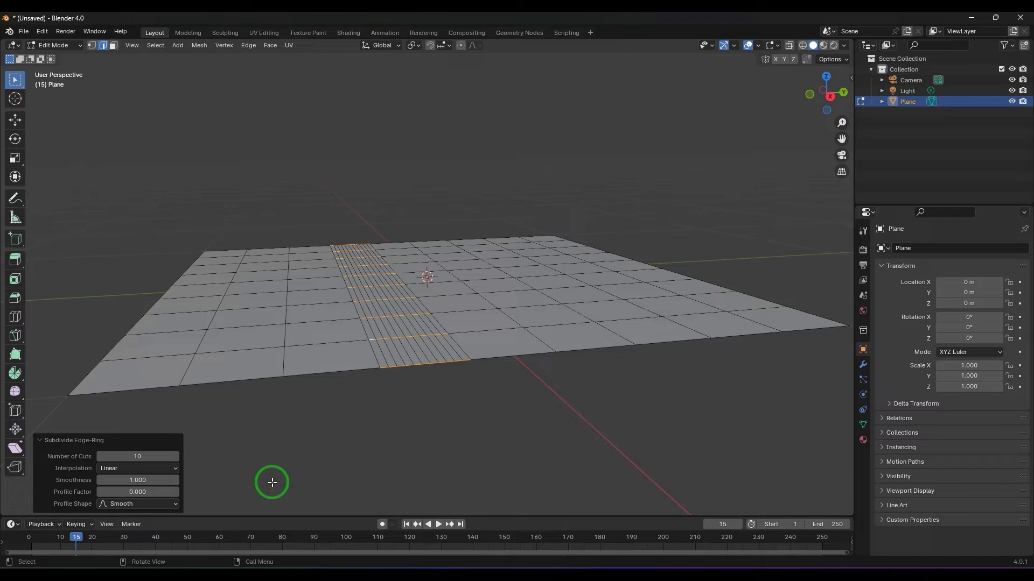
Step: Change the edge-ring Number of Cuts to 5, then drag it up to 7
scroll(404, 411, up, 2)
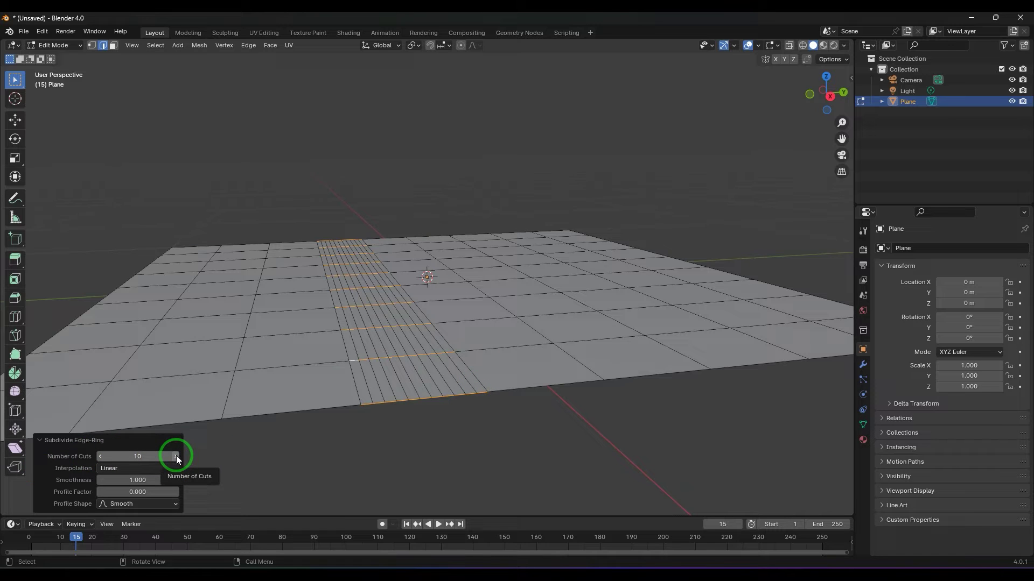
click(131, 456)
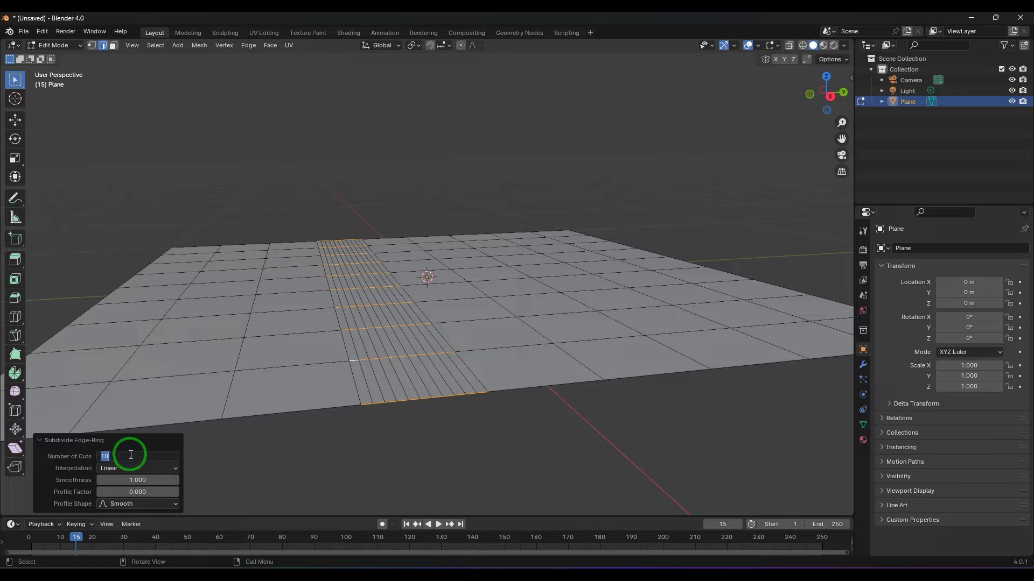
text(5)
key(Return)
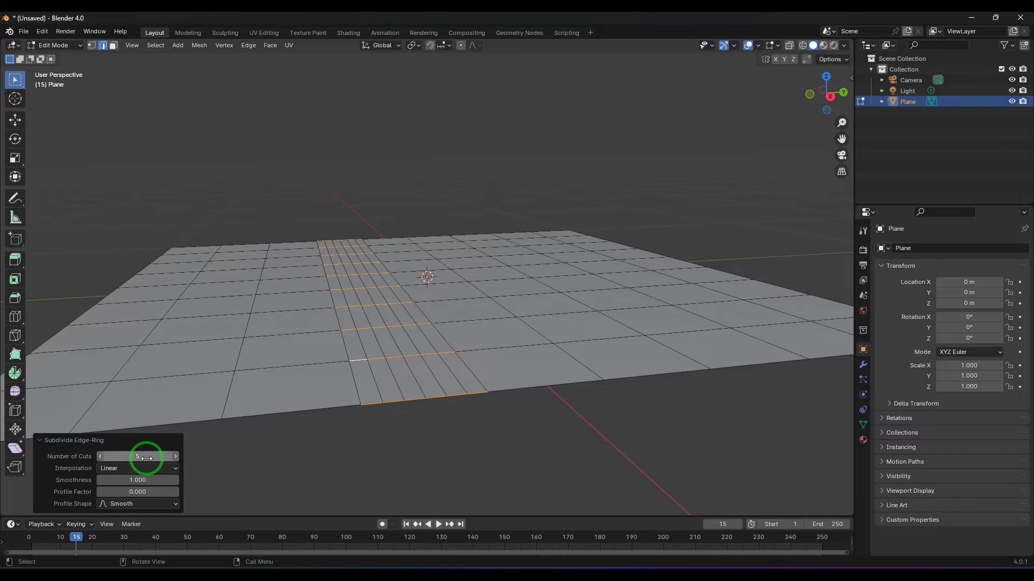
mouse_move(146, 456)
mouse_down()
mouse_move(134, 457)
mouse_move(205, 455)
mouse_move(152, 459)
mouse_up()
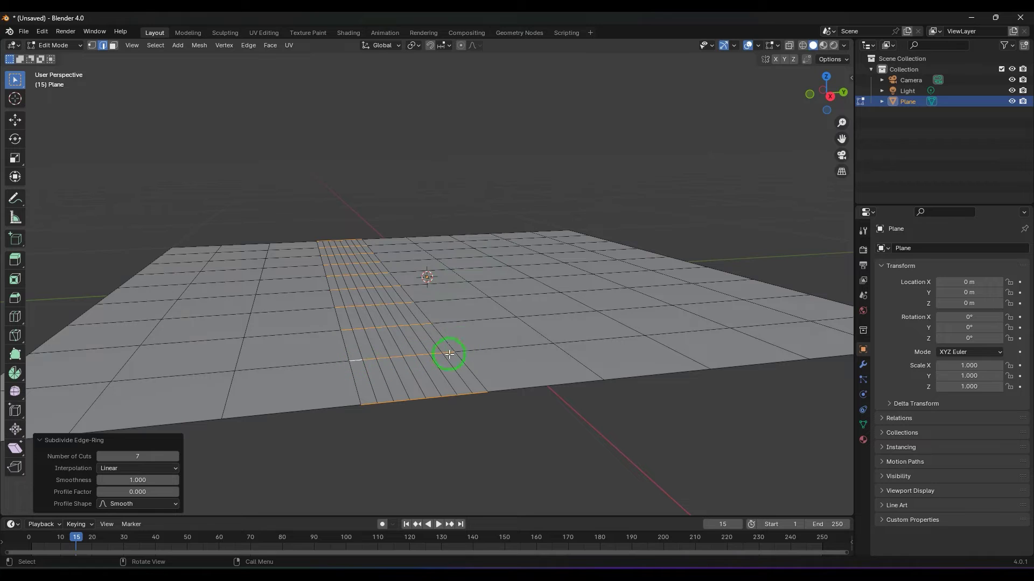
Step: Toggle the edge-ring Interpolation between Blend Path and Blend Surface, finishing on Blend Surface
scroll(405, 397, up, 2)
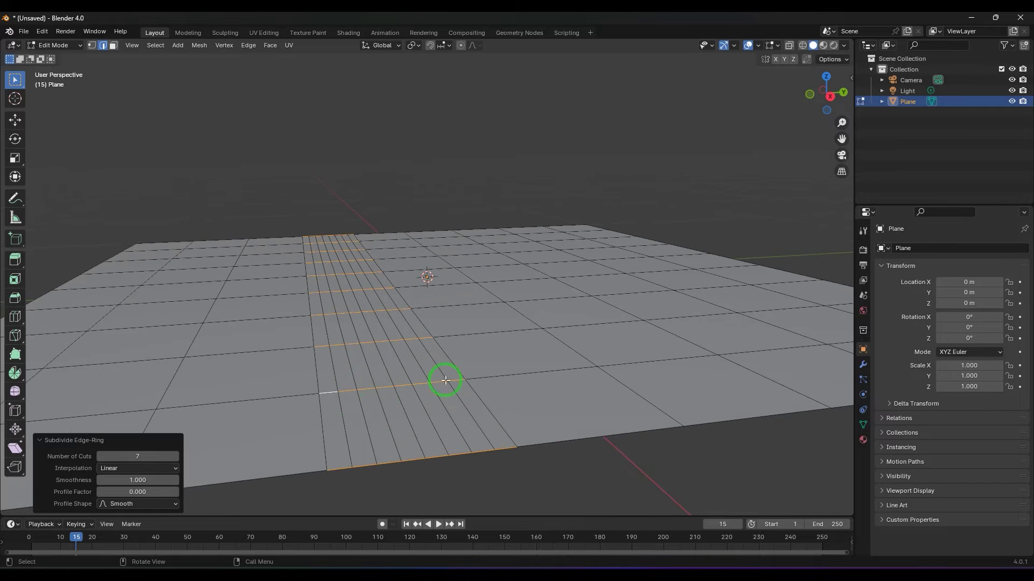
click(134, 468)
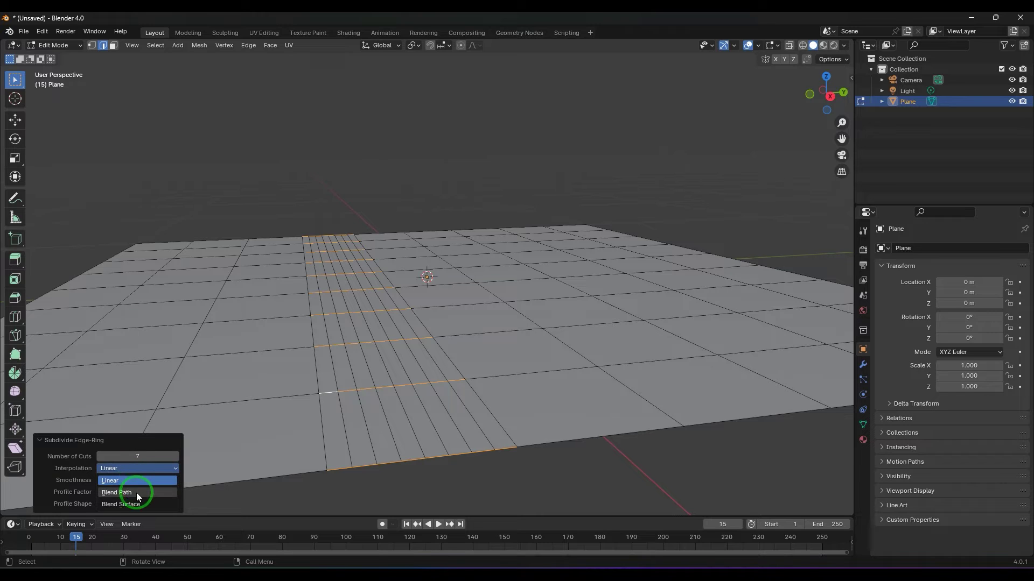
click(138, 492)
click(146, 469)
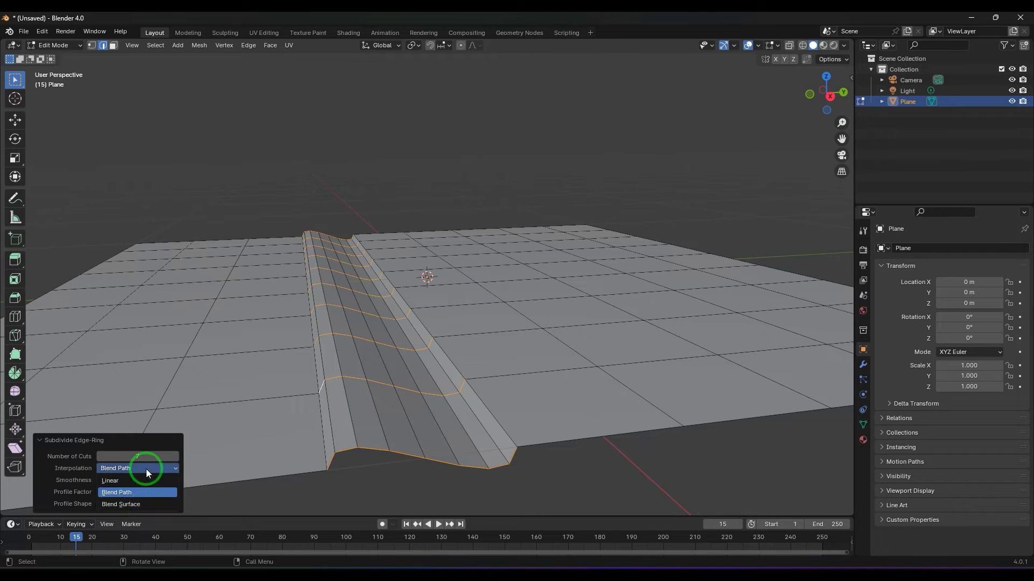
click(143, 506)
click(145, 469)
click(148, 491)
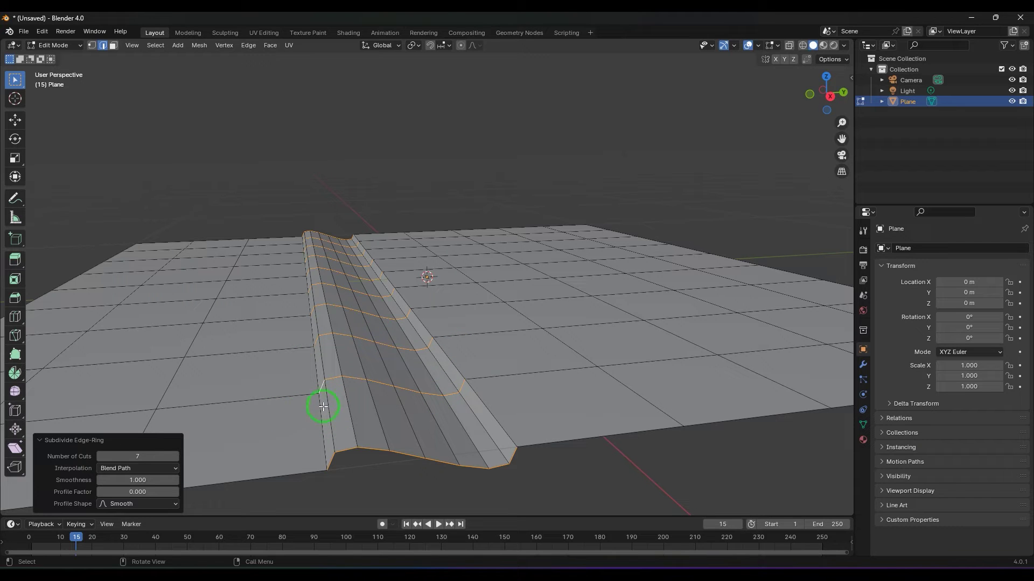
click(112, 468)
click(125, 507)
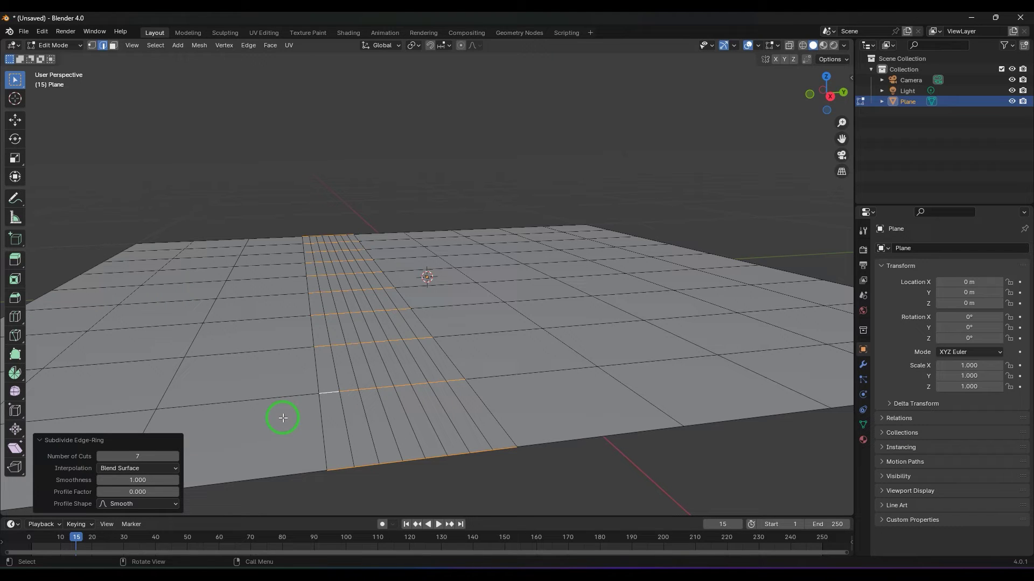
Step: Switch Interpolation to Blend Path and set Smoothness to 5
click(148, 474)
click(144, 491)
mouse_move(141, 479)
mouse_down()
mouse_move(121, 144)
mouse_move(851, 150)
mouse_move(108, 150)
mouse_move(905, 140)
mouse_move(240, 134)
mouse_move(923, 143)
mouse_move(101, 489)
mouse_move(812, 145)
mouse_move(168, 138)
mouse_move(867, 139)
mouse_move(344, 128)
mouse_move(134, 489)
mouse_up()
click(139, 482)
text(5)
key(Return)
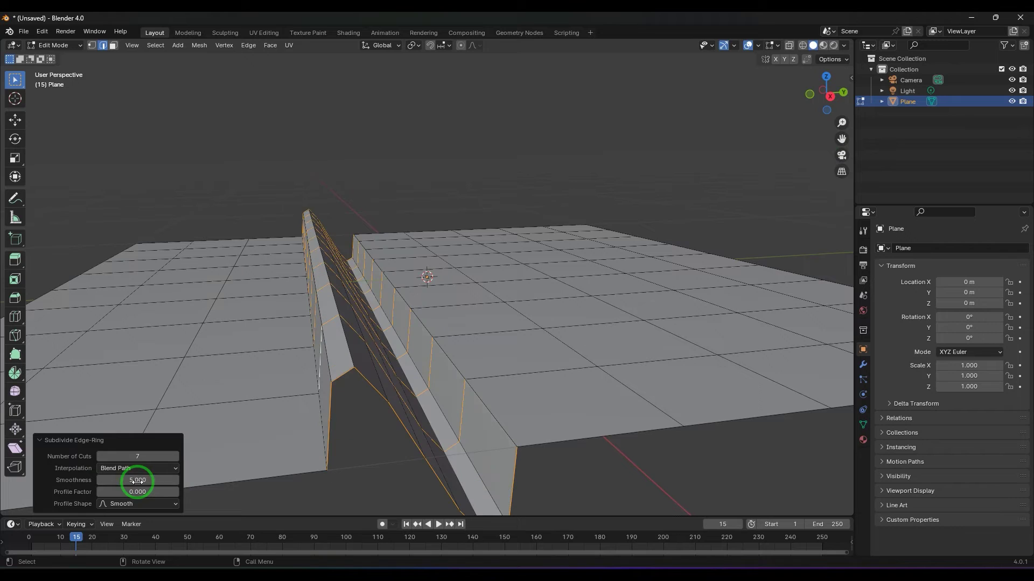
Step: Drag Smoothness down to a low bump, then enter a Smoothness of 100
scroll(561, 321, down, 2)
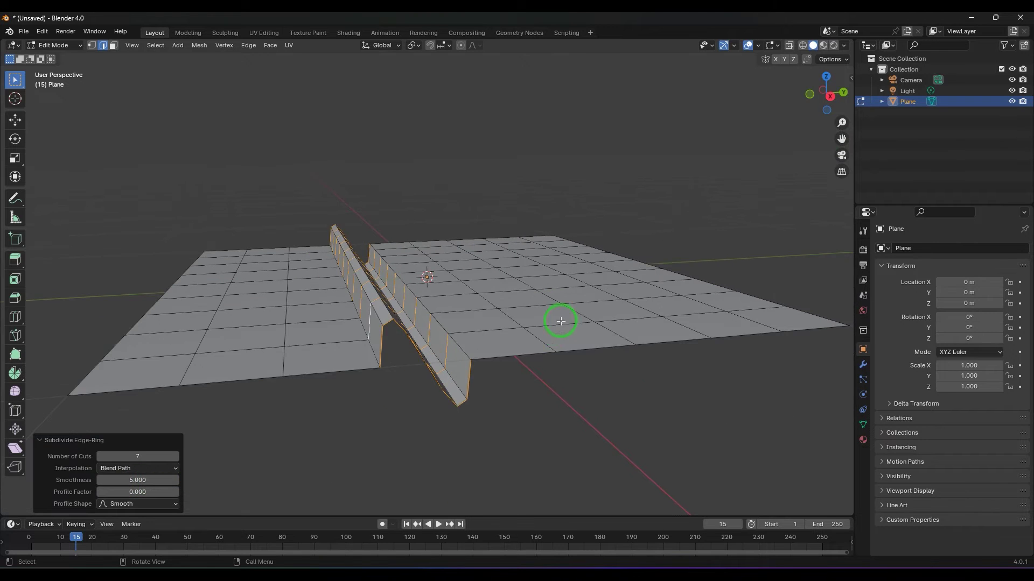
drag(137, 480, 150, 462)
click(154, 477)
key(Return)
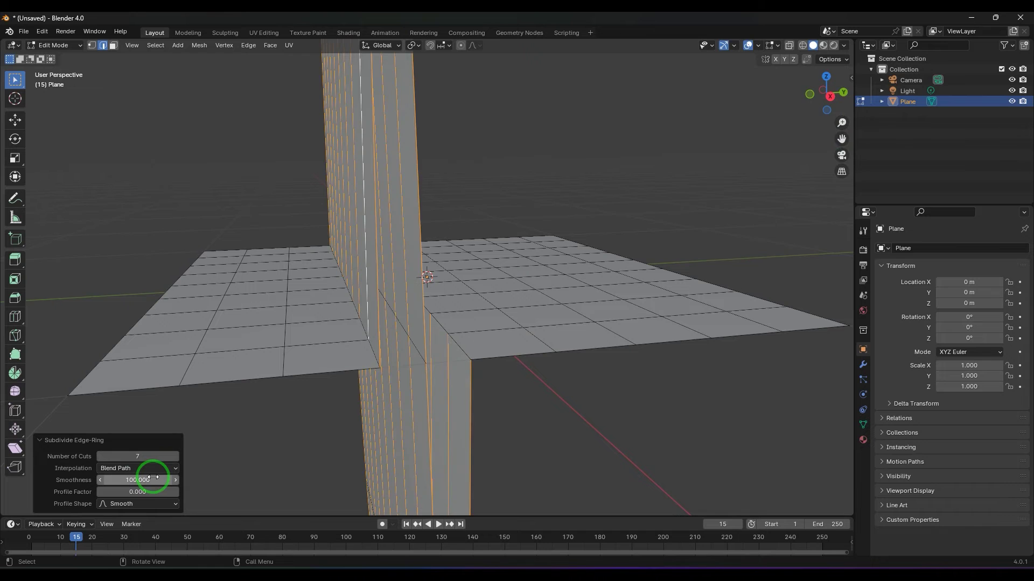
click(154, 478)
Step: Set Smoothness to 0.27, then clear it to 0 to flatten the ridge
text(0.27)
key(Return)
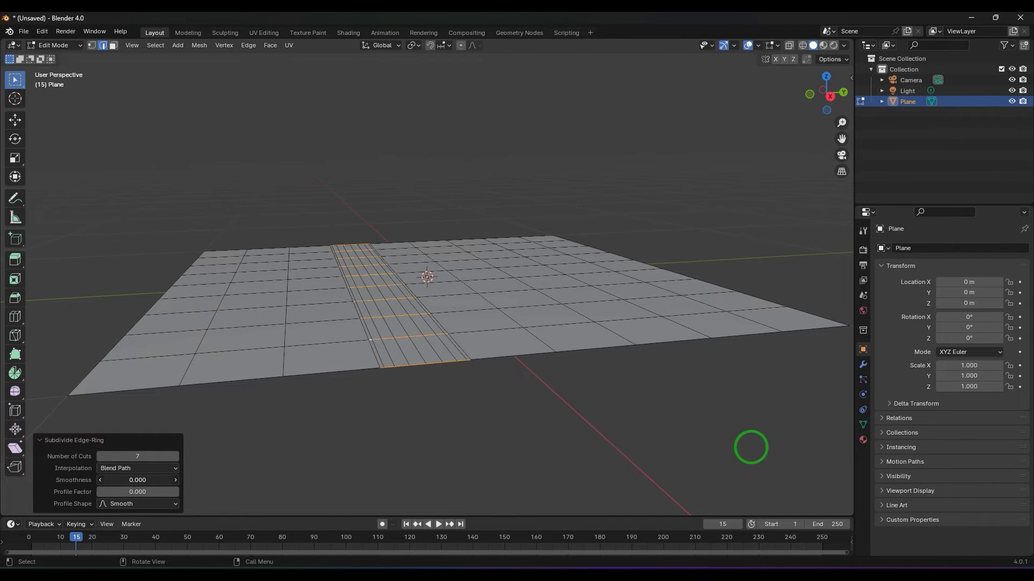
key(BackSpace)
Step: Set Profile Factor to 1.69, then drag it down to 0.640 to form a pointed fin
click(173, 490)
text(1.69)
key(Return)
drag(241, 157, 147, 492)
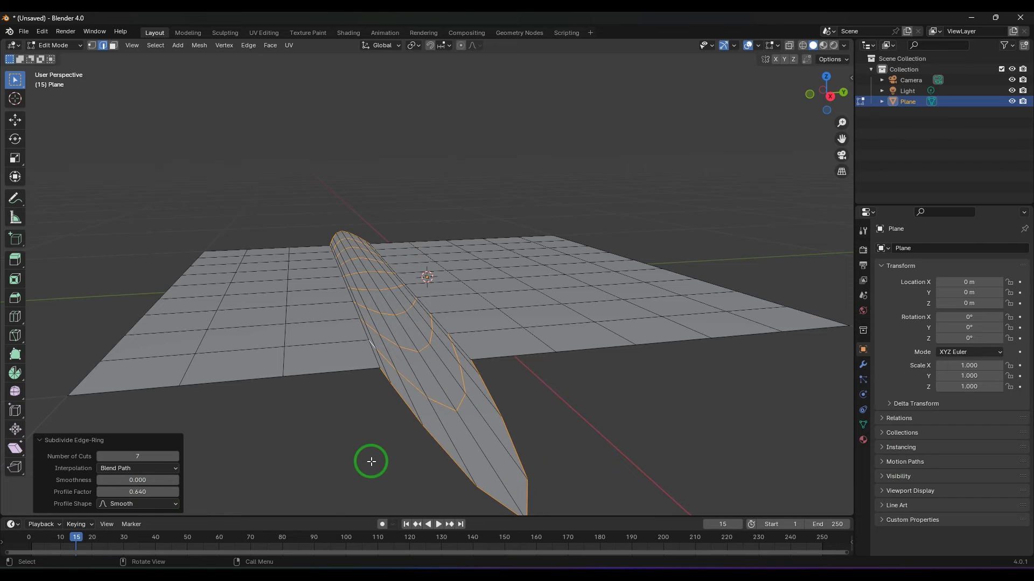
middle_drag(376, 464, 462, 505)
scroll(448, 416, down, 2)
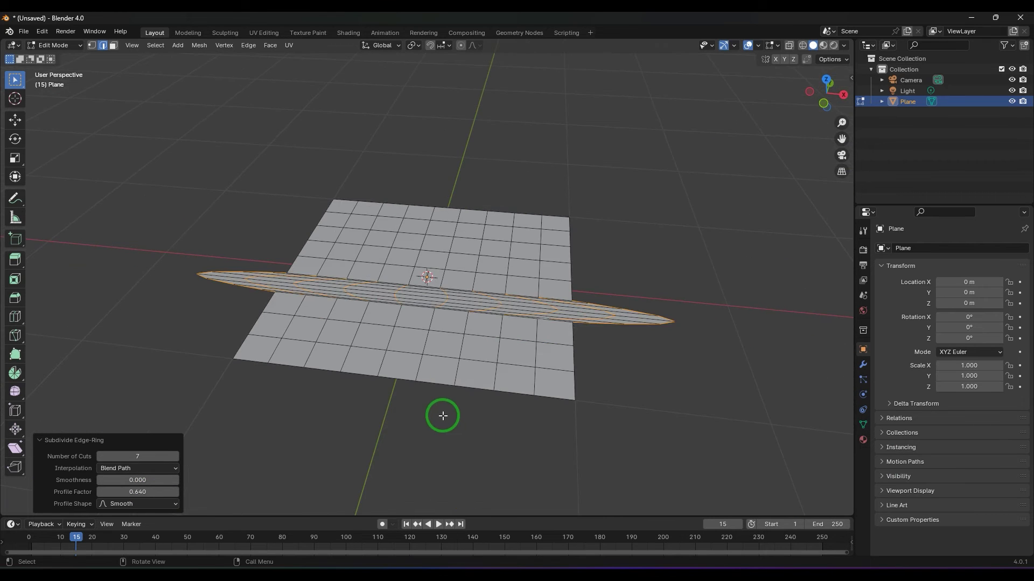
click(114, 506)
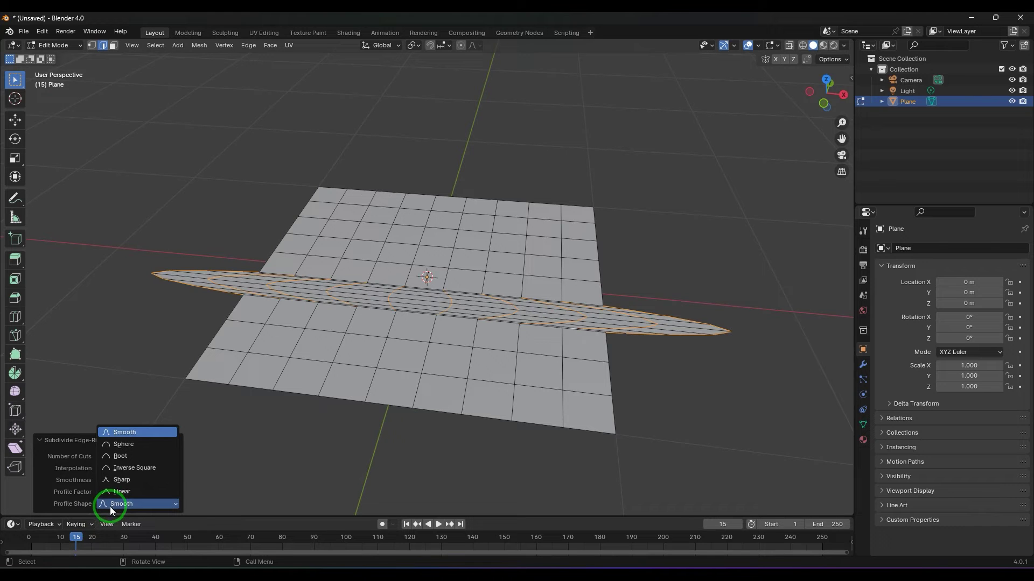
Step: Cycle Profile Shape through Sphere, Root and Inverse Square to Sharp, and set Profile Factor to -0.270
click(132, 444)
middle_drag(415, 380, 435, 479)
click(138, 506)
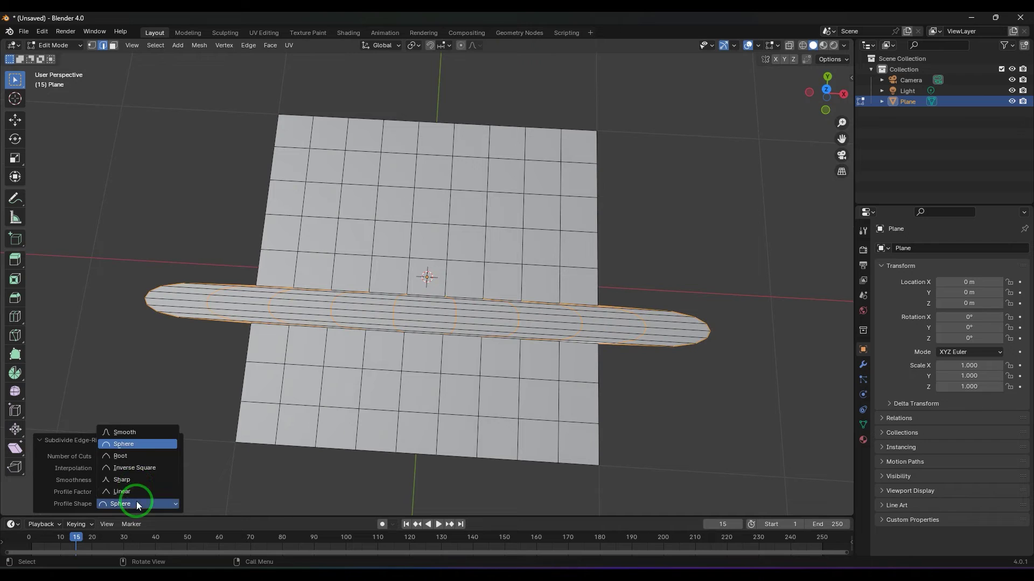
click(146, 456)
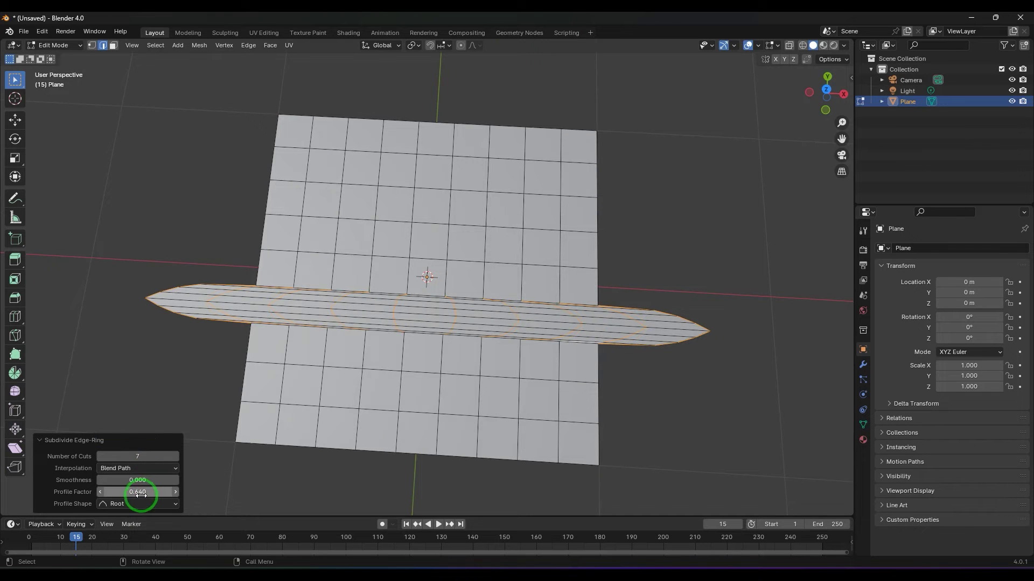
click(141, 503)
click(140, 468)
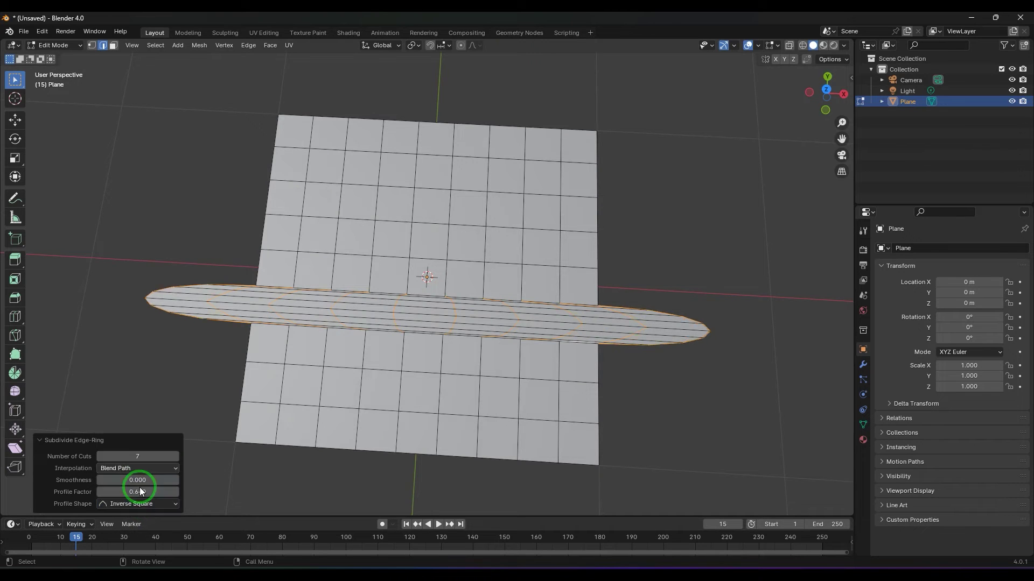
click(136, 504)
click(143, 481)
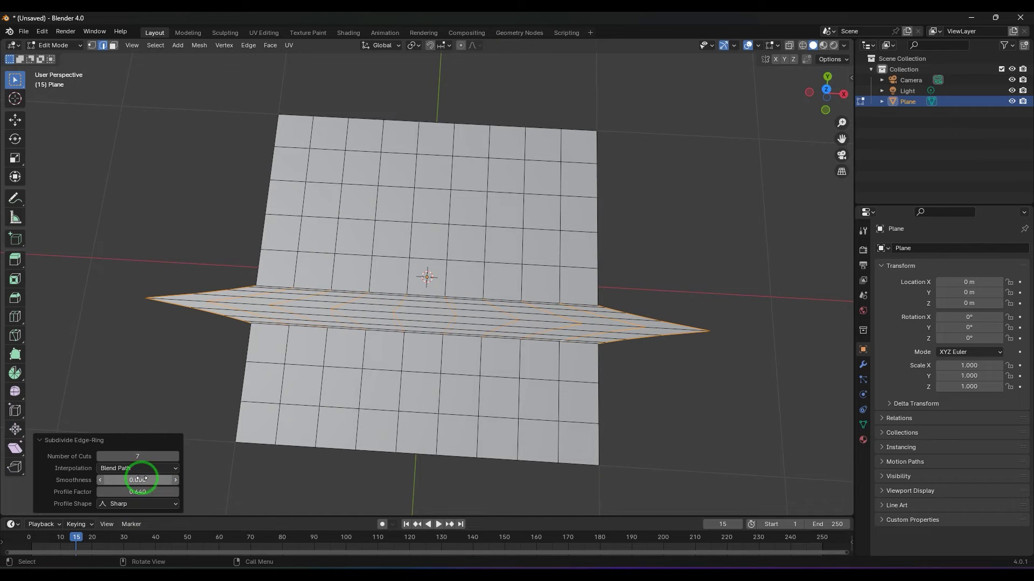
drag(139, 491, 909, 161)
middle_drag(513, 399, 405, 379)
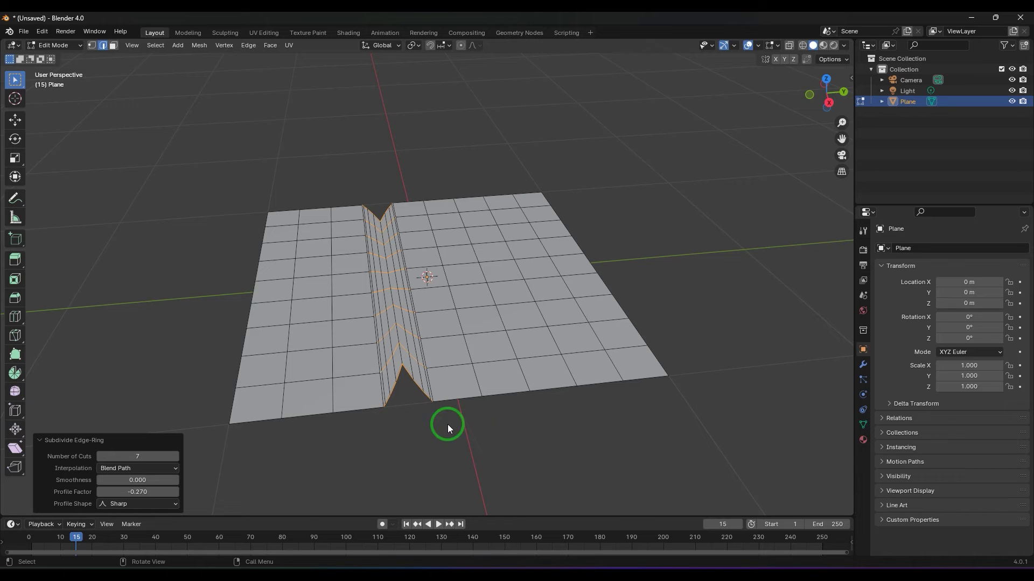
Step: Replace the plane with a UV sphere (32 segments, 14 rings, 1 m radius) and enter Edit Mode on it
key(Tab)
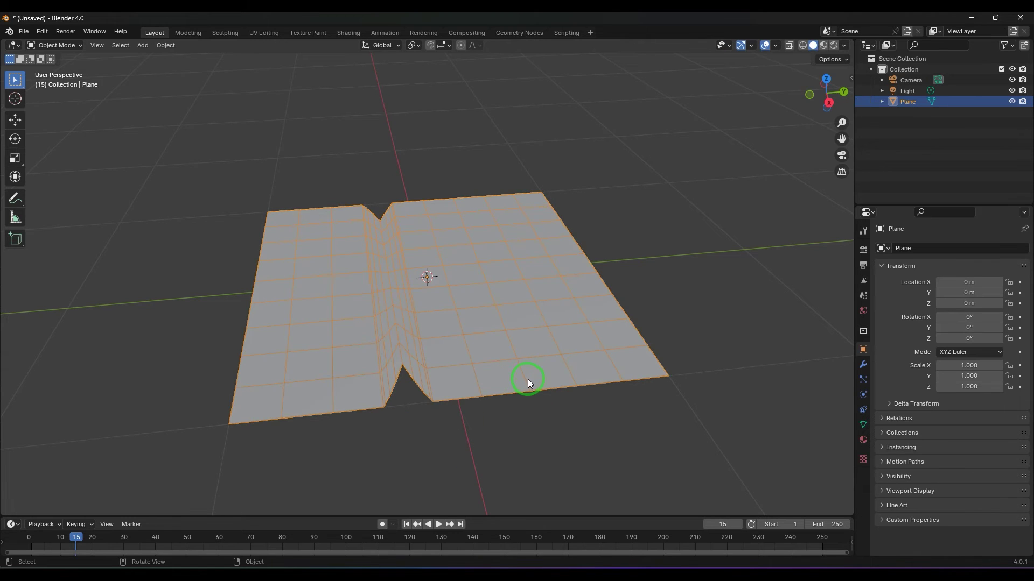
key(Delete)
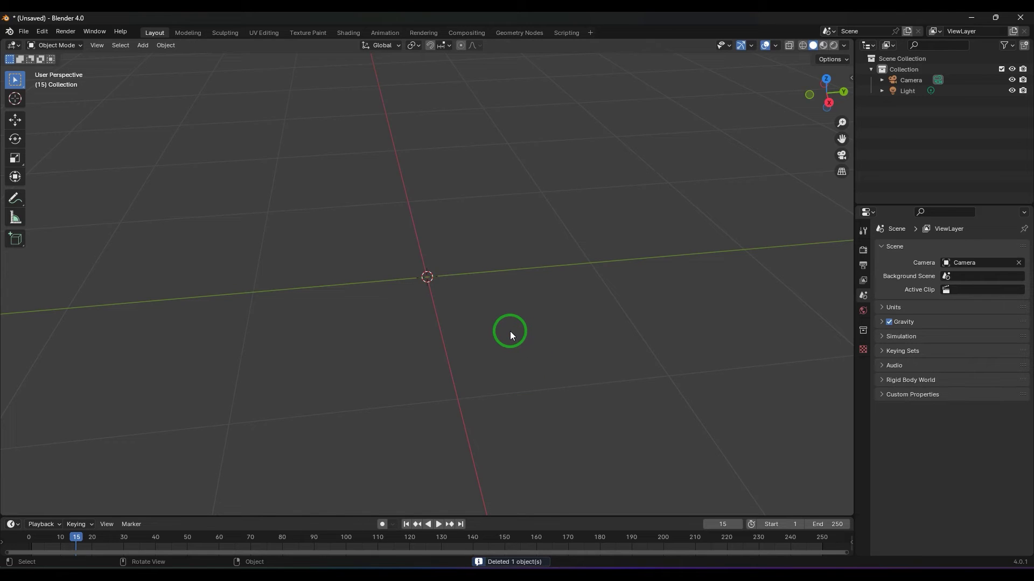
key(shift+a)
mouse_move(507, 331)
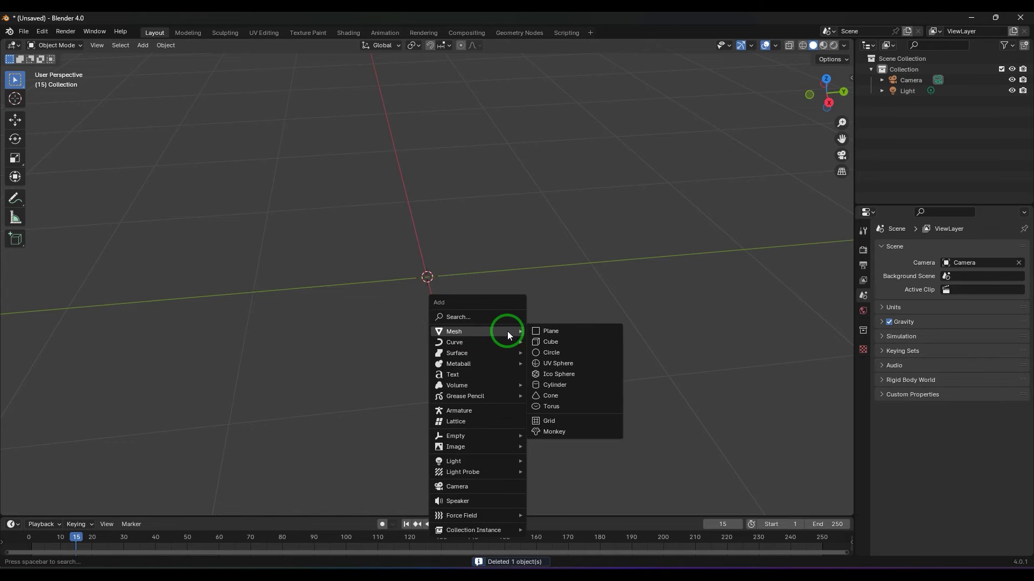
click(577, 359)
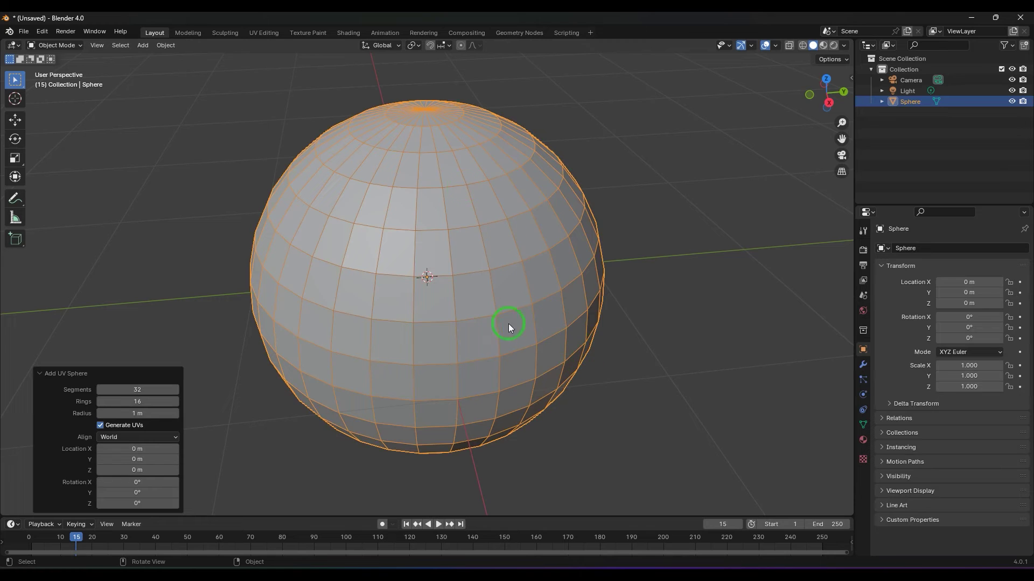
click(516, 296)
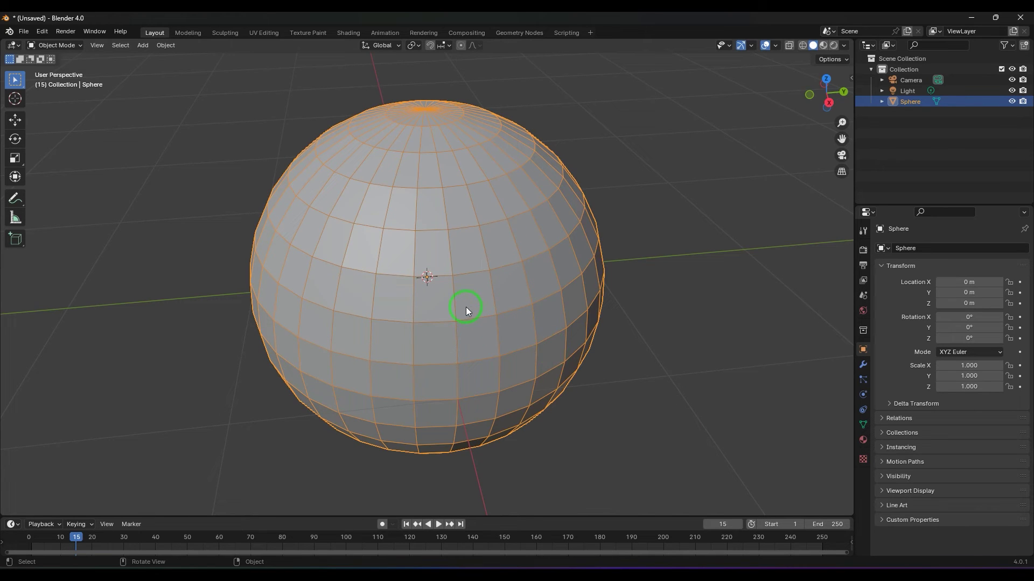
key(Tab)
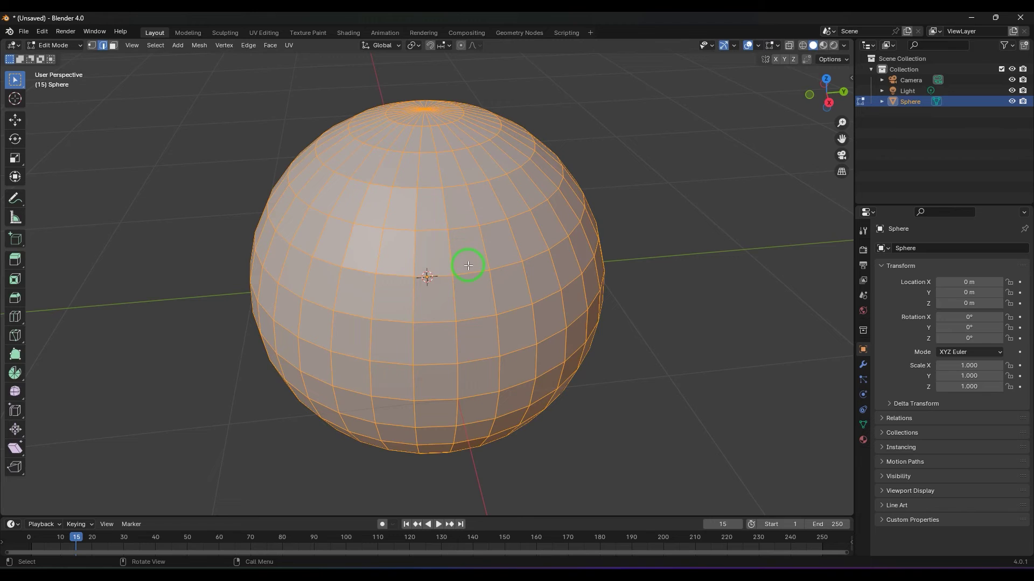
Step: Select the vertical edge ring on the sphere and apply Subdivide Edge-Ring with 10 cuts
ctrl+alt+click(464, 274)
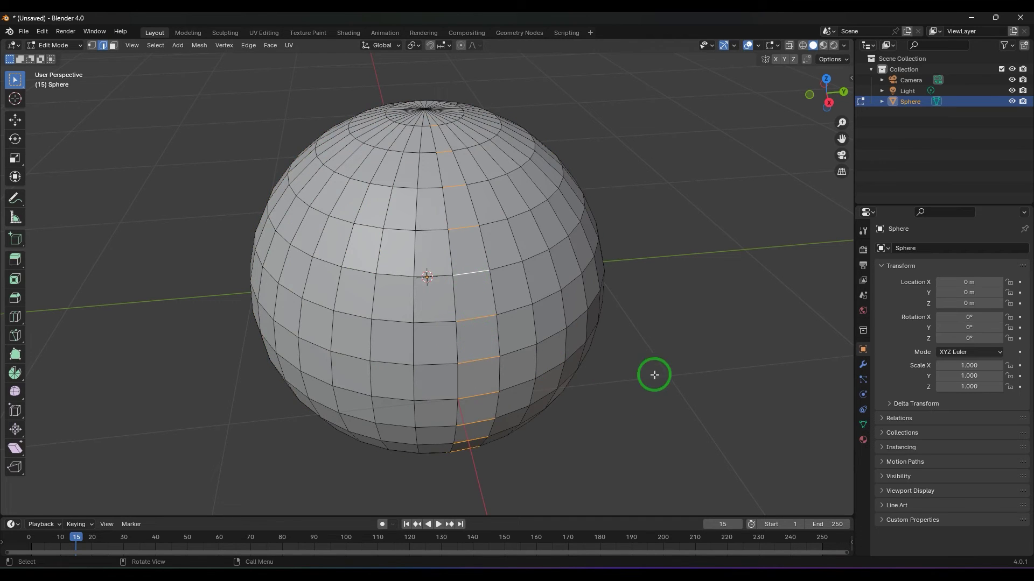
click(248, 46)
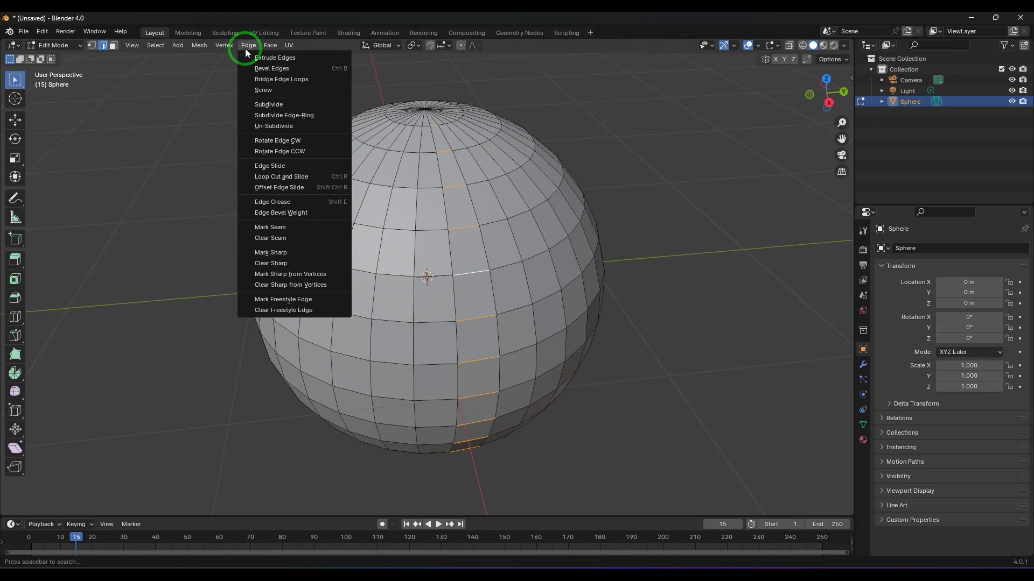
click(305, 117)
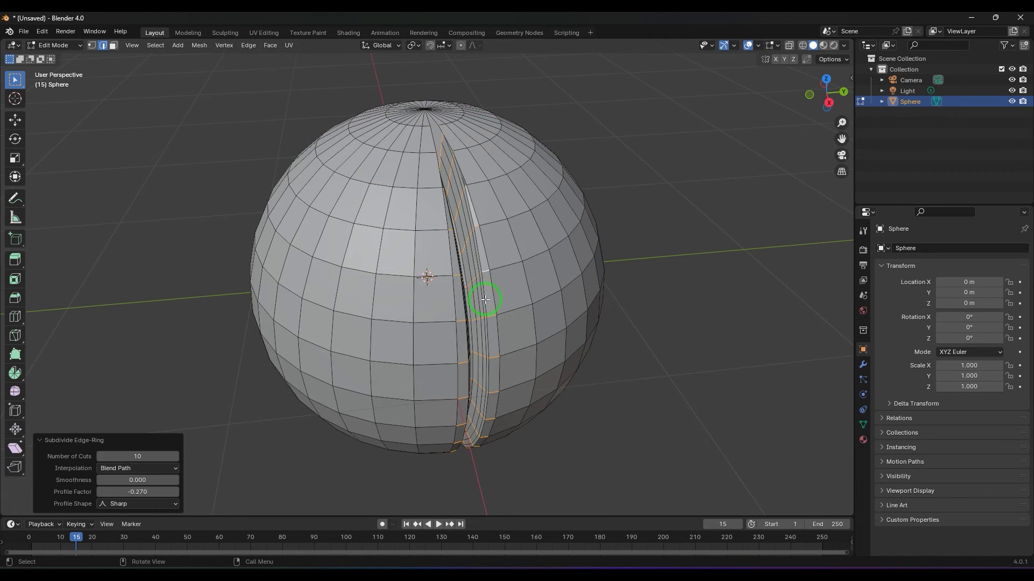
middle_drag(681, 370, 652, 354)
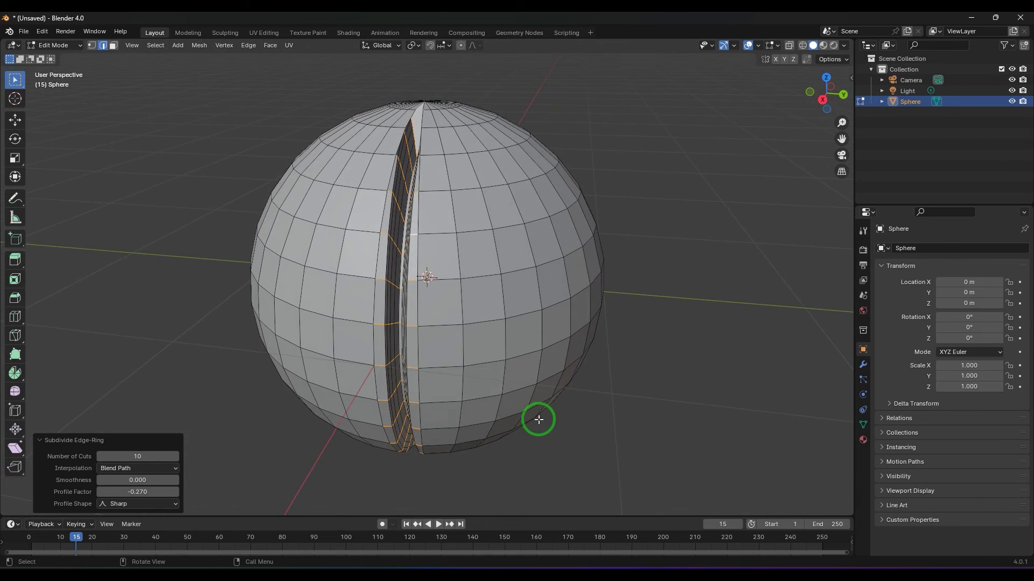
Step: Set the subdivision to Linear interpolation, Profile Factor 0 and Smooth profile shape
click(150, 468)
click(138, 479)
drag(153, 492, 145, 491)
text(0)
key(Return)
click(148, 499)
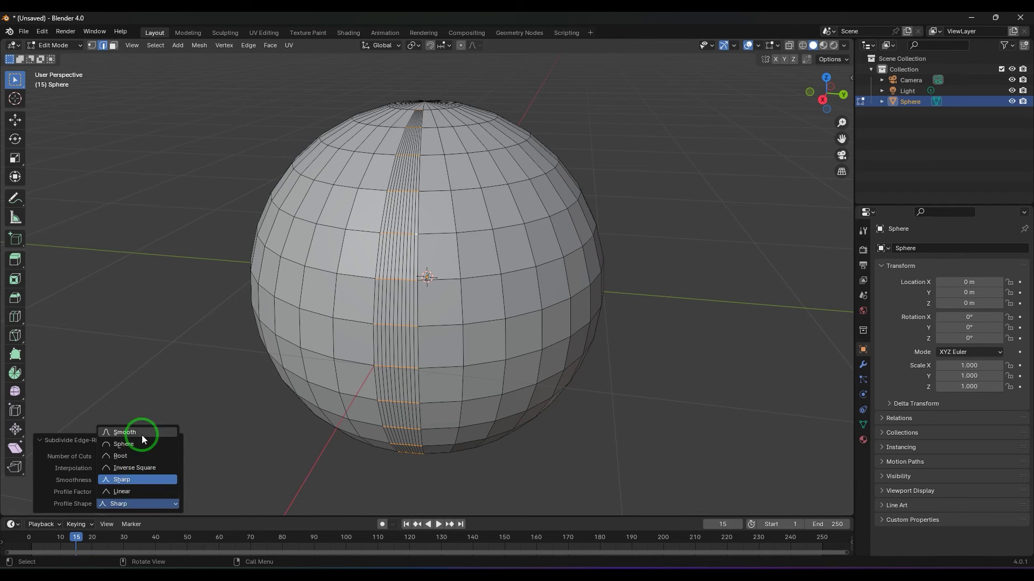
click(143, 436)
middle_drag(721, 394, 681, 420)
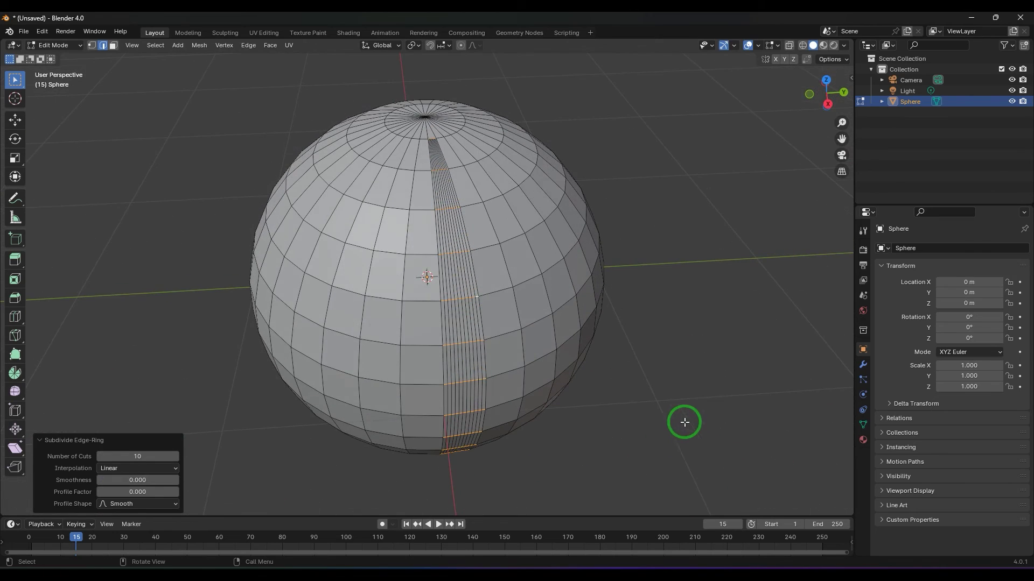
Step: Switch the edge-ring cuts to Blend Path interpolation, settling Smoothness at 1 after trying 2
click(130, 480)
text(2)
key(Return)
click(137, 470)
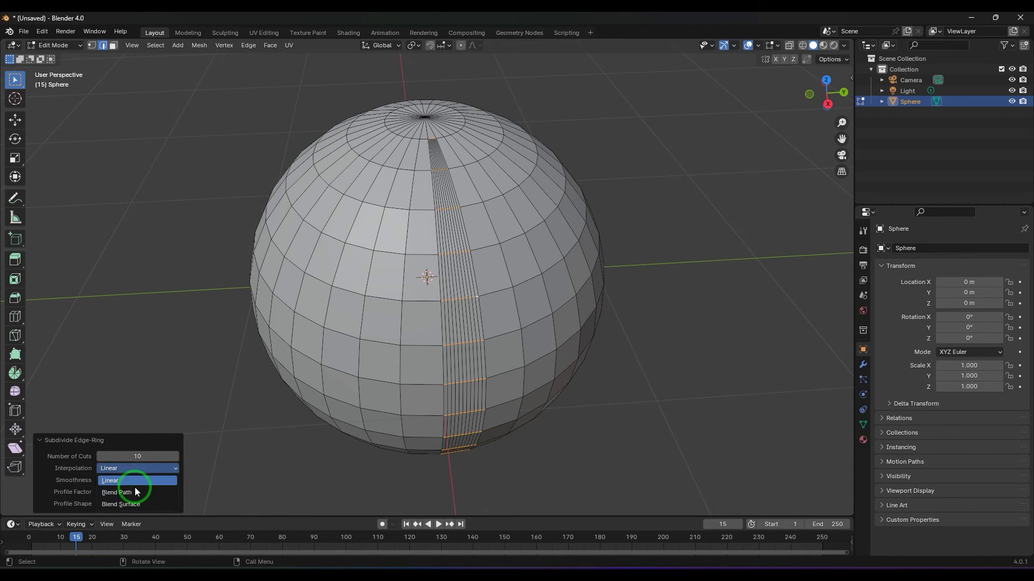
click(134, 491)
middle_drag(558, 399, 608, 231)
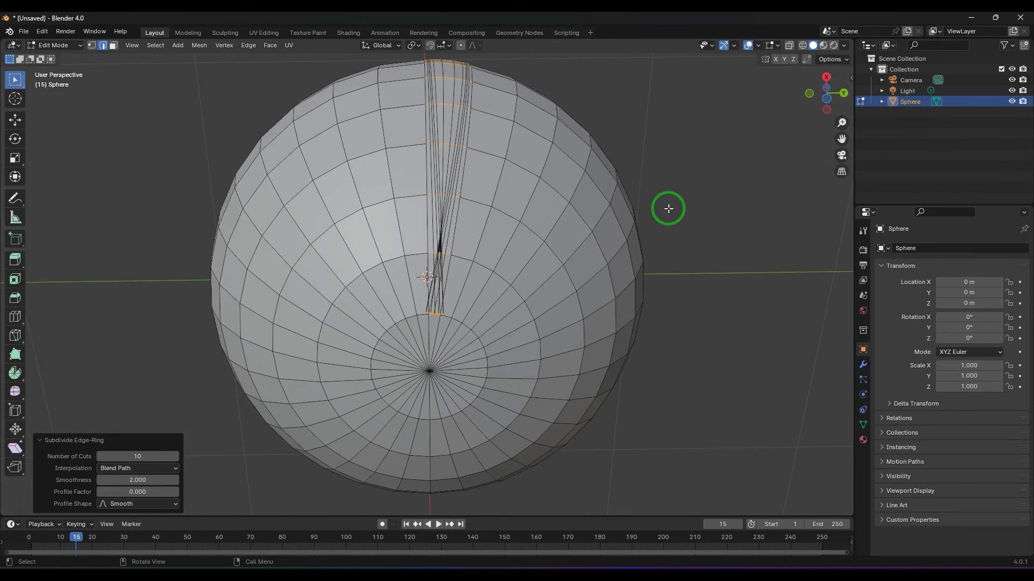
alt+middle_drag(679, 185, 653, 253)
scroll(653, 253, up, 2)
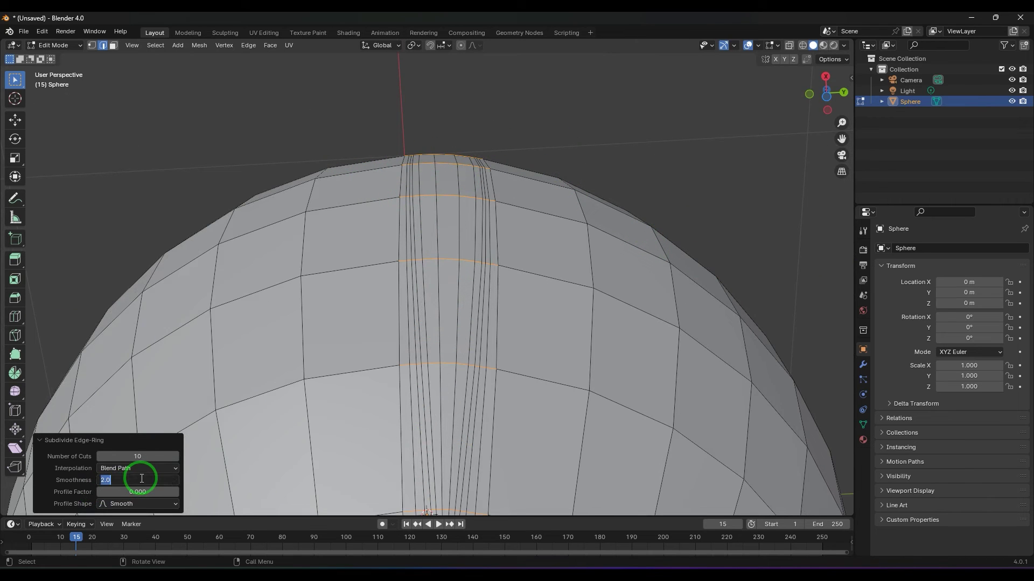
text(1)
key(Return)
Step: Compare Blend Surface, Blend Path and Linear interpolation on the edge-ring cuts
click(150, 471)
click(146, 503)
middle_drag(542, 140, 544, 106)
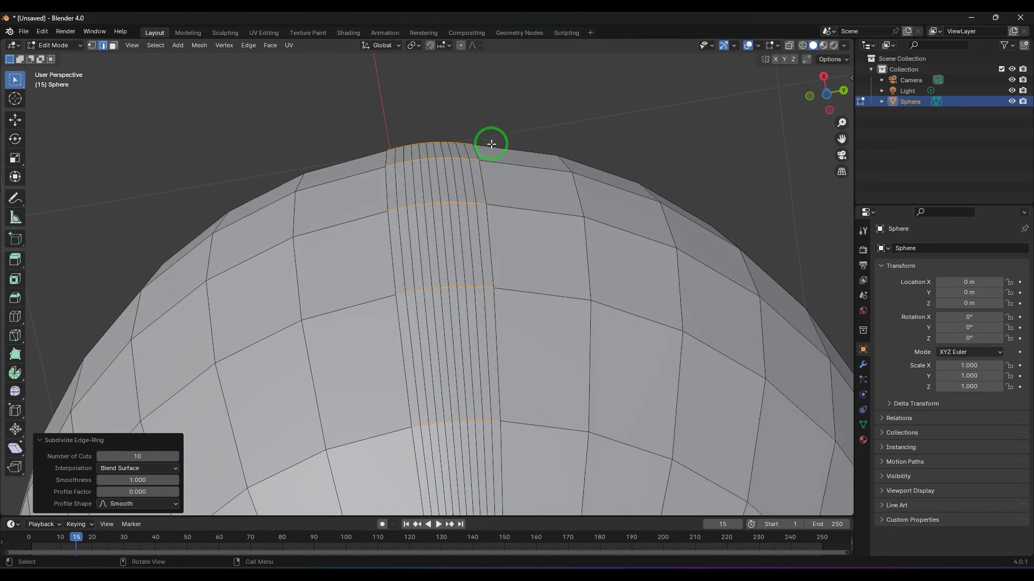
click(138, 469)
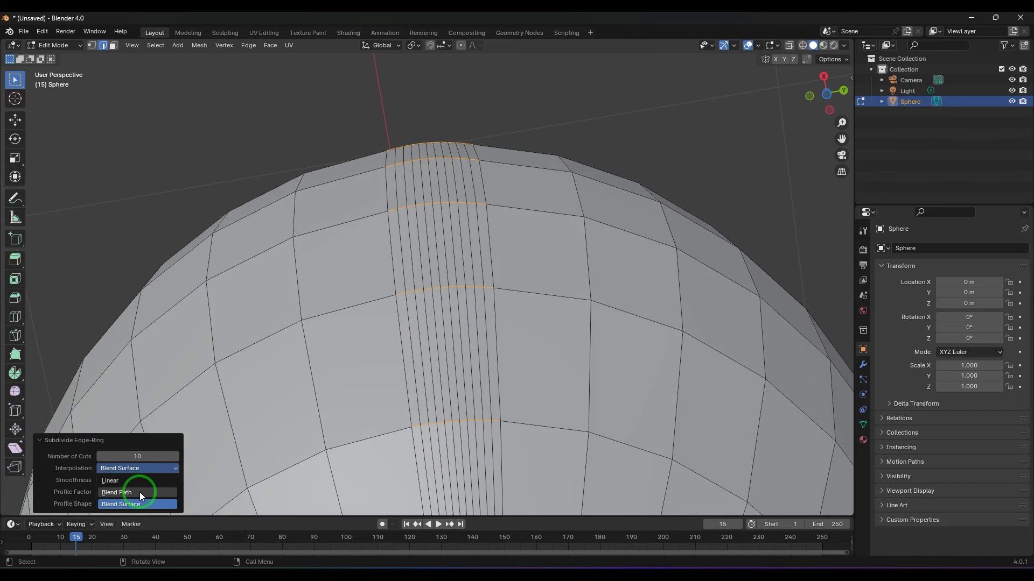
click(140, 492)
click(139, 468)
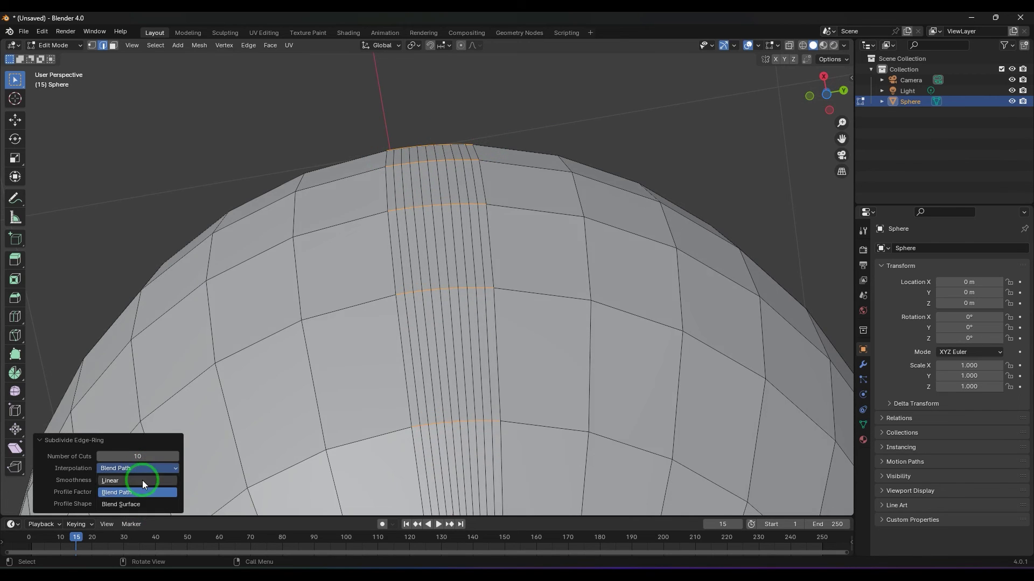
click(142, 480)
Step: Cycle between Blend Path and Blend Surface, ending on Blend Surface, then drag Smoothness
click(142, 469)
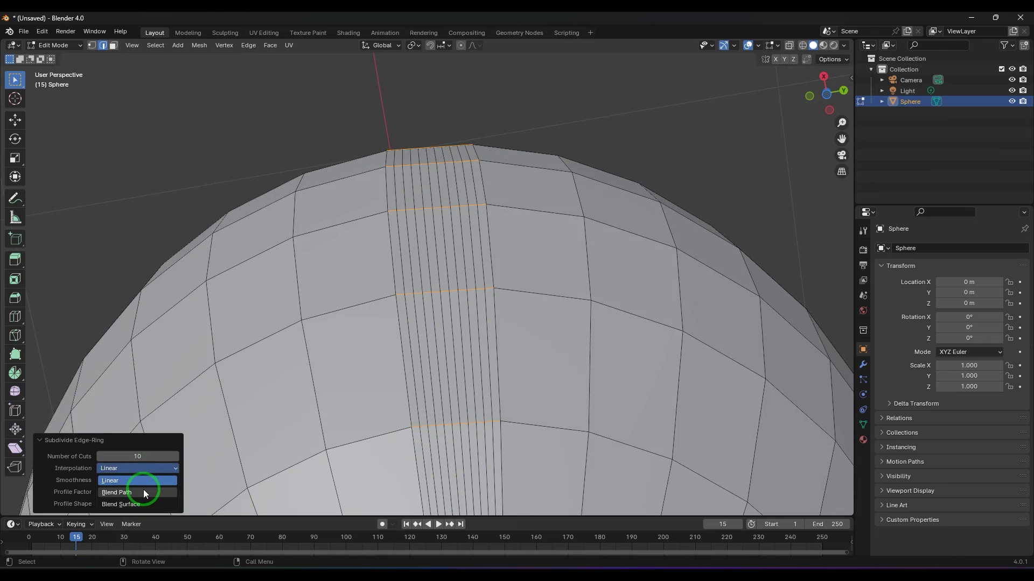
click(143, 491)
click(145, 467)
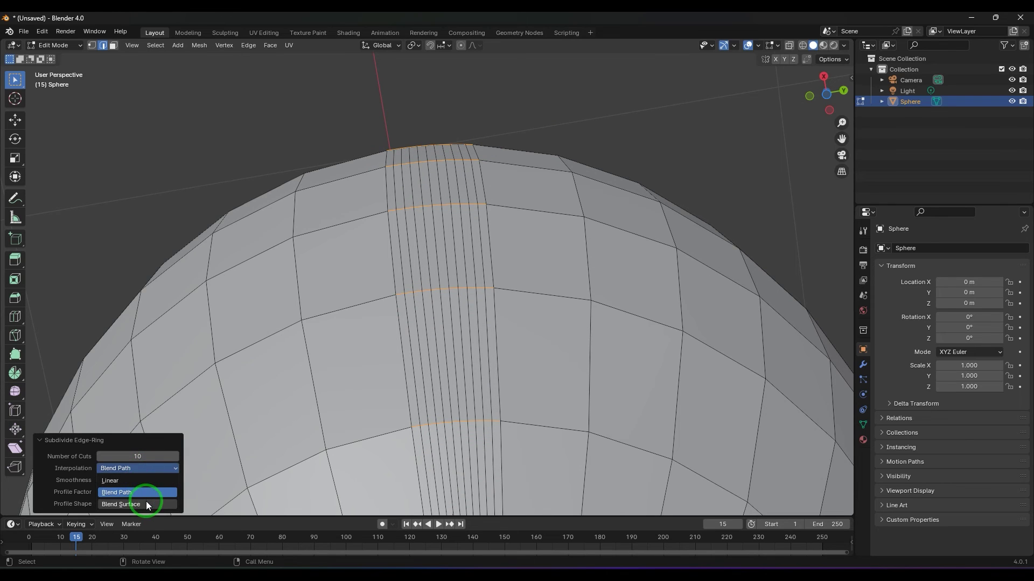
click(147, 502)
click(145, 468)
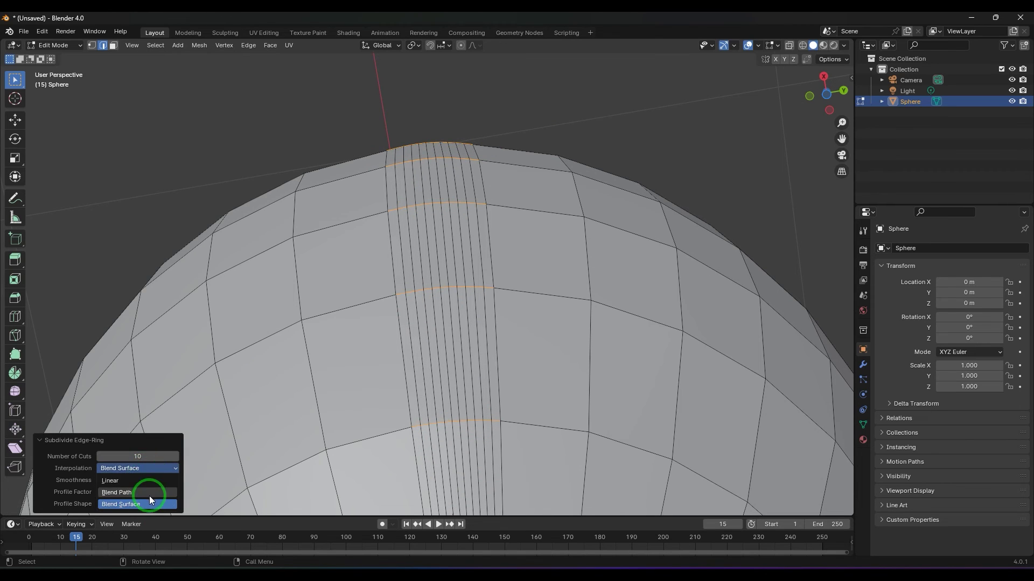
click(149, 492)
click(151, 468)
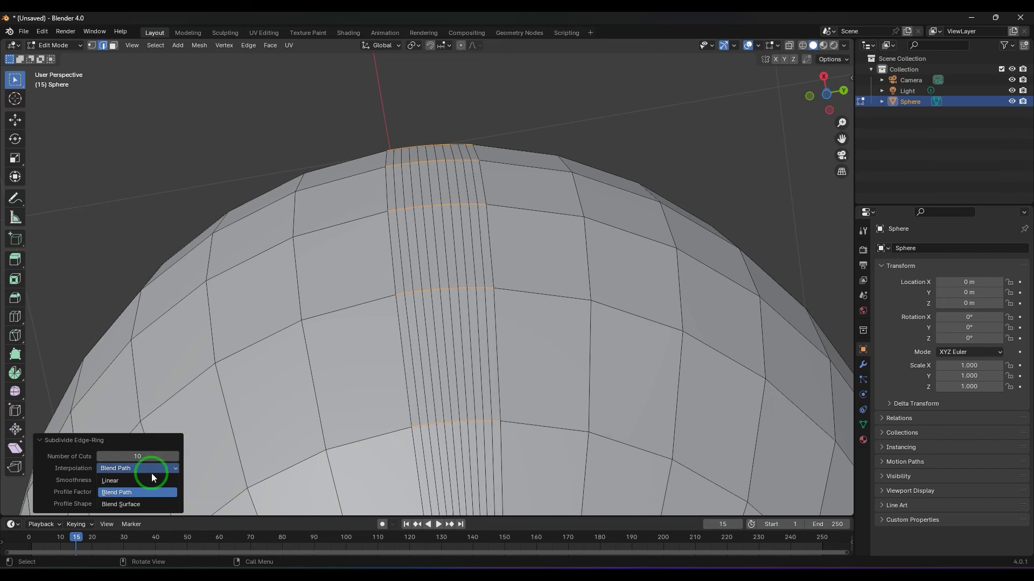
click(151, 504)
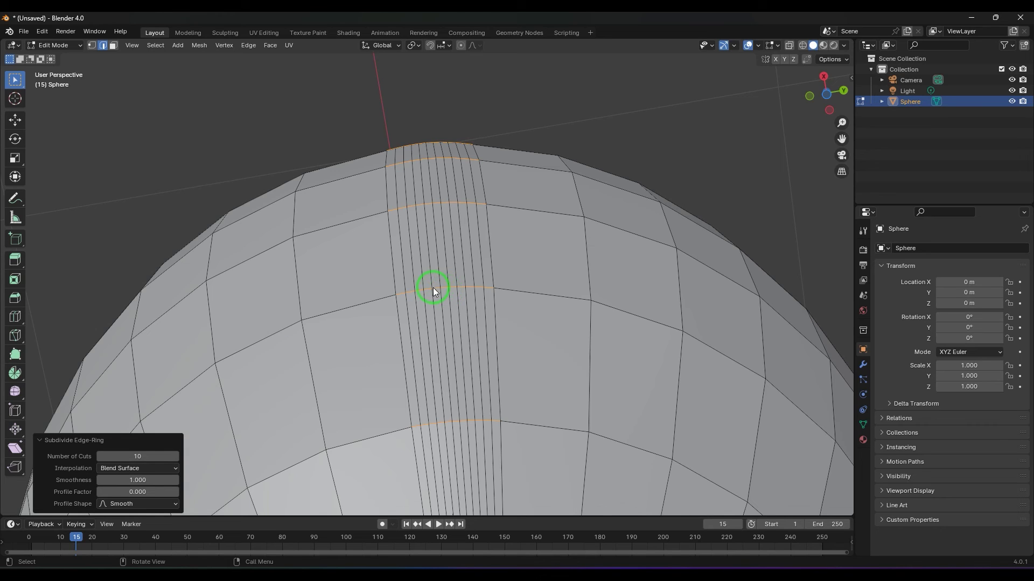
drag(155, 477, 912, 137)
Step: Set the subdivision Smoothness to 1 after briefly resetting it to 0
click(133, 478)
text(0)
key(Return)
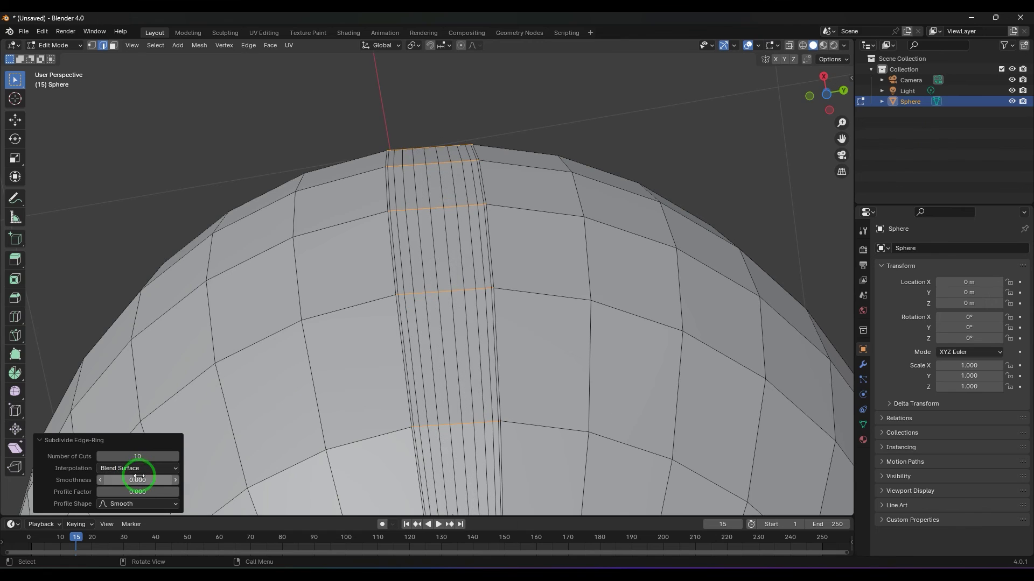
double_click(137, 480)
text(1)
key(Return)
Step: Raise Profile Factor to bulge the ring outward, inspect the ridge, then lower it to 0.120
drag(140, 491, 574, 330)
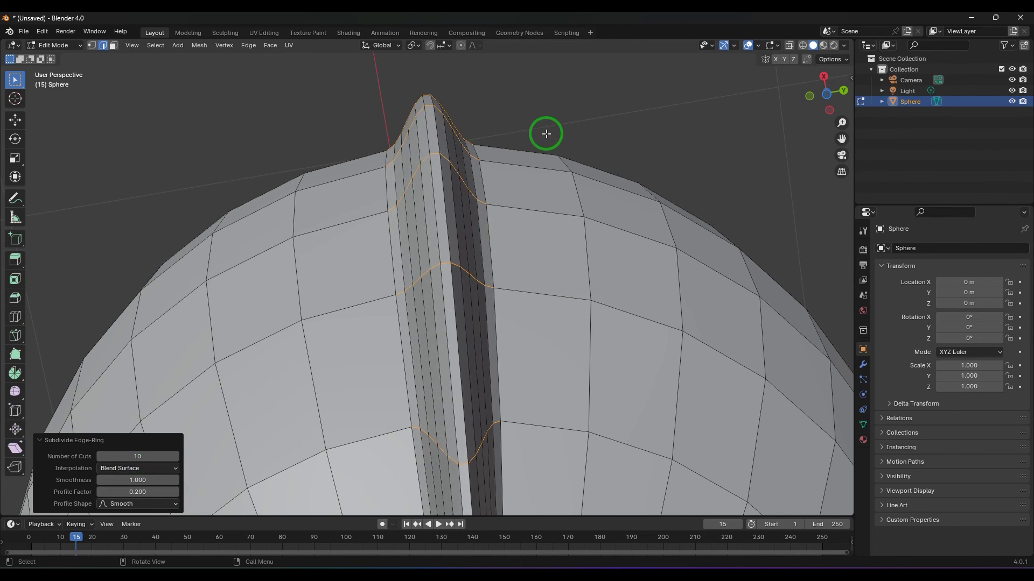
middle_drag(544, 134, 536, 111)
scroll(535, 93, down, 3)
middle_drag(544, 146, 401, 276)
scroll(401, 276, up, 6)
scroll(244, 293, down, 3)
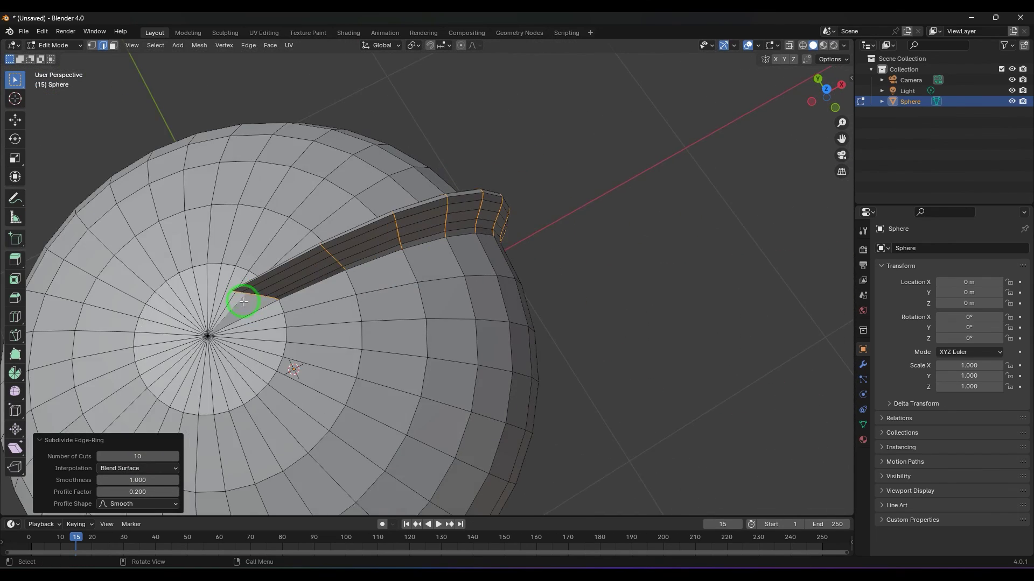
scroll(242, 295, up, 2)
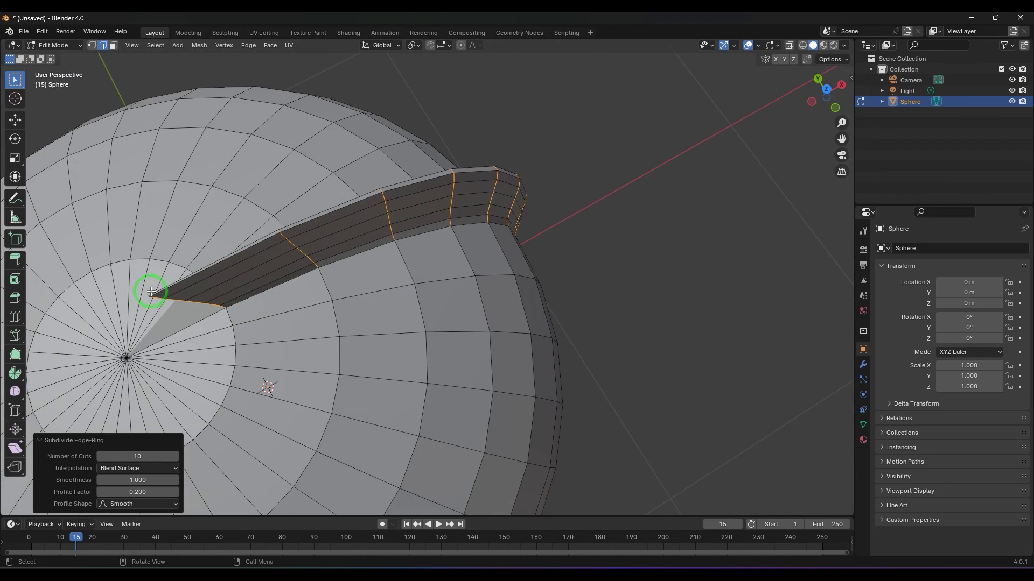
drag(141, 491, 517, 184)
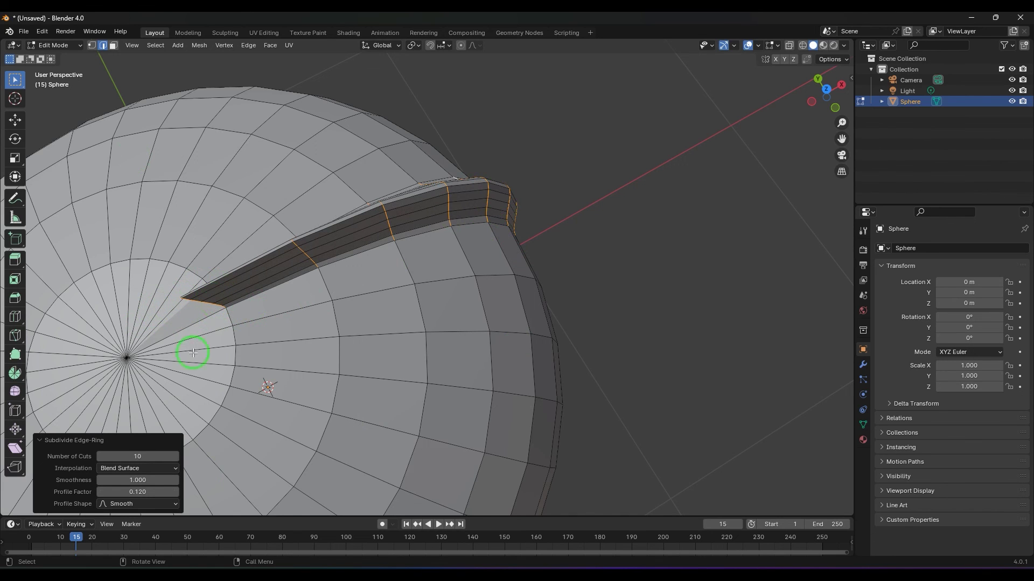
Step: Give the ridge a Linear profile shape and deselect to commit the thin pole-to-pole fin
click(127, 504)
click(135, 492)
middle_drag(321, 419, 691, 398)
click(686, 394)
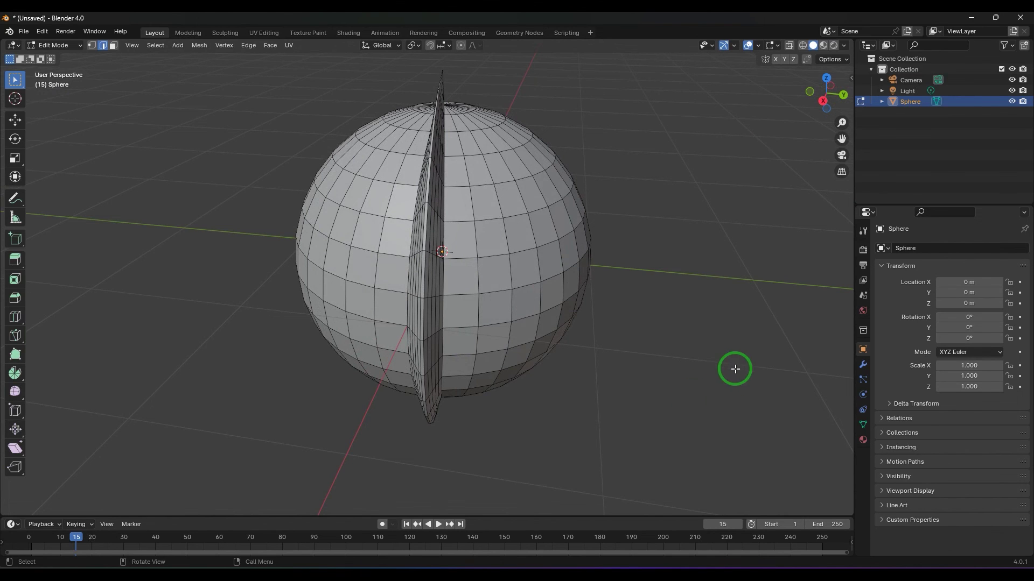
middle_drag(736, 362, 714, 325)
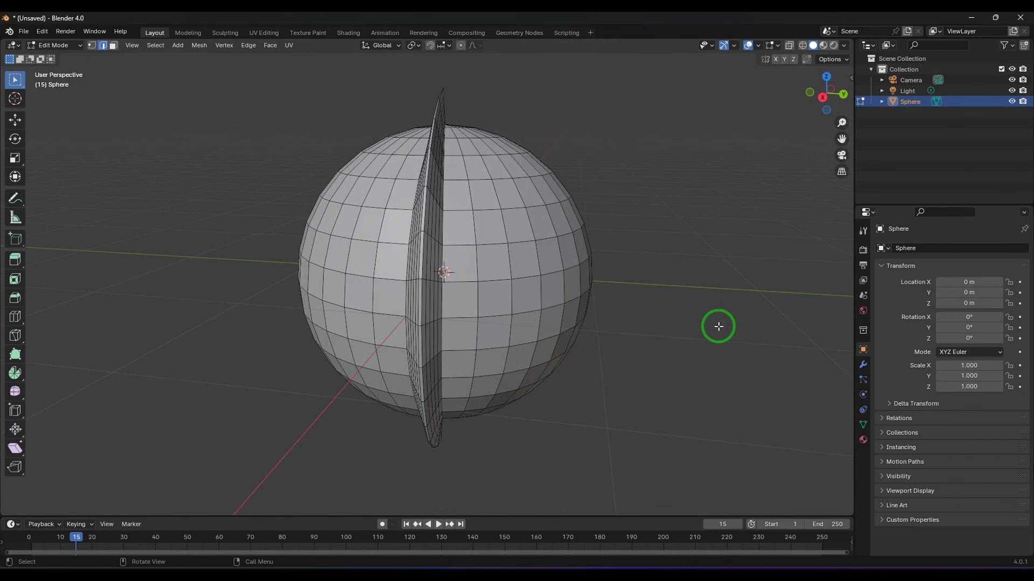